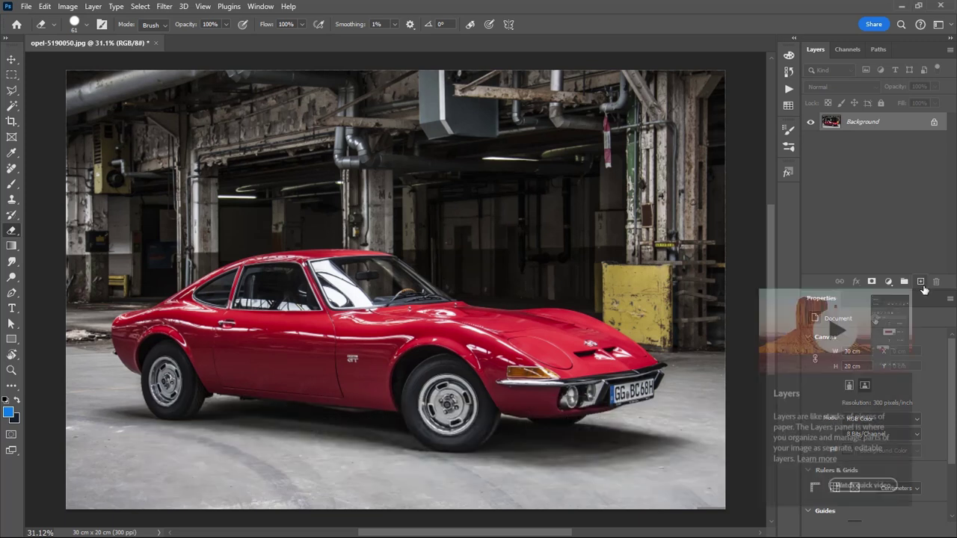
Add a new empty layer above the car photo and set its blend mode to Hue.
click(921, 283)
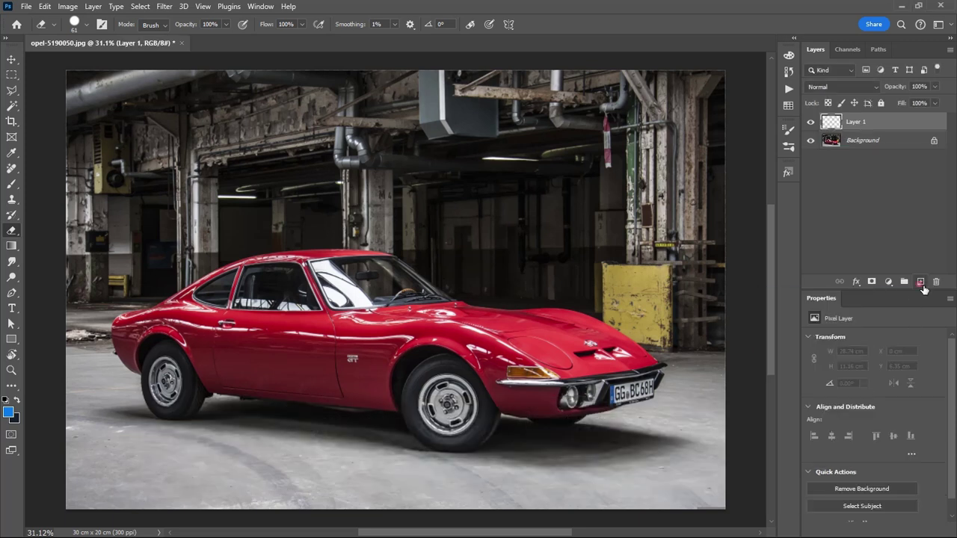
click(845, 88)
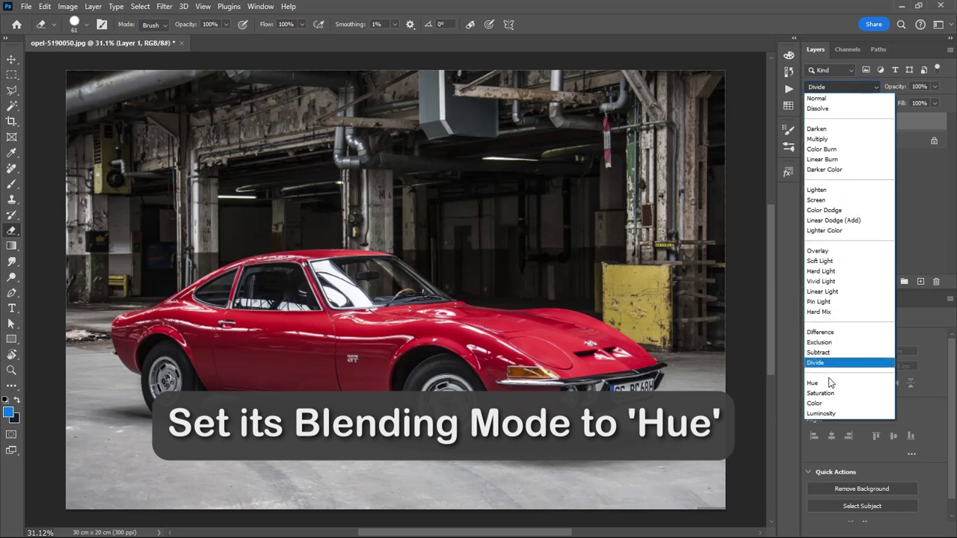
click(846, 384)
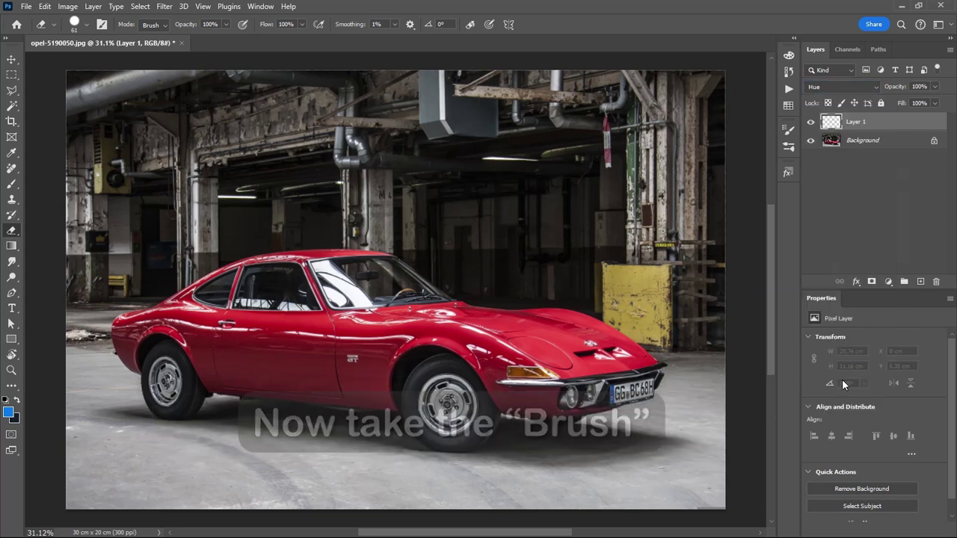
Choose a fully soft 440 px brush and set the foreground colour to blue 0a79eb.
click(11, 185)
drag(351, 372, 356, 375)
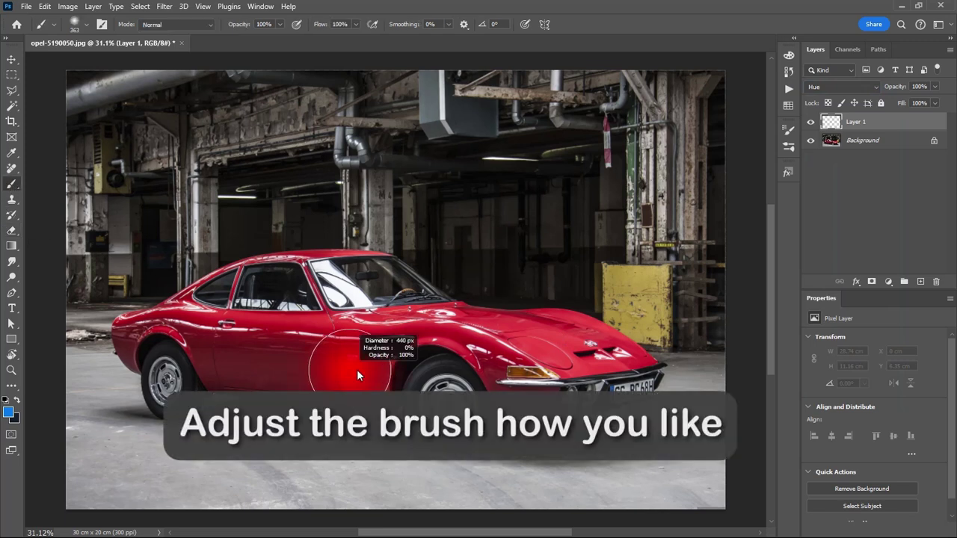
click(9, 412)
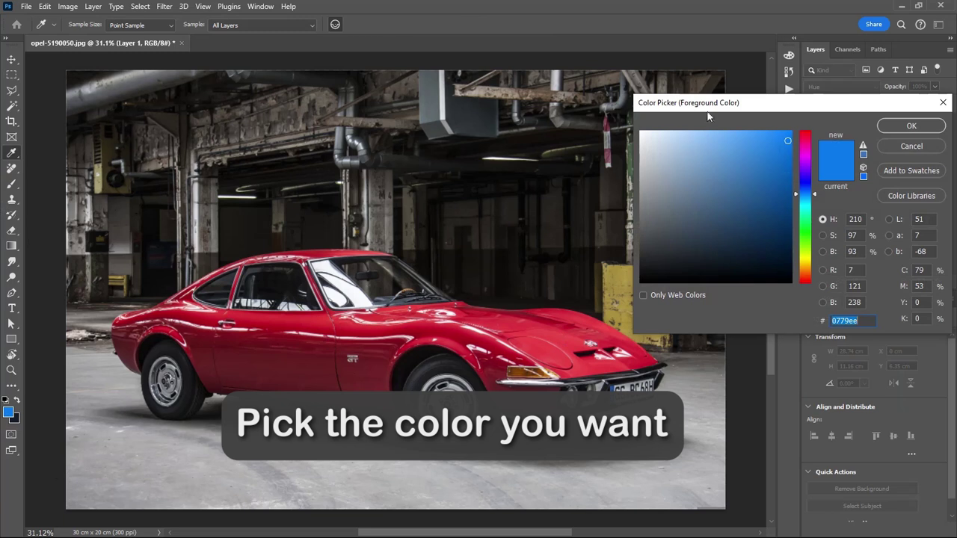
drag(708, 110, 446, 93)
drag(525, 131, 528, 128)
Paint the car's body and the red strip on its nose blue on Layer 1.
click(648, 108)
key(b)
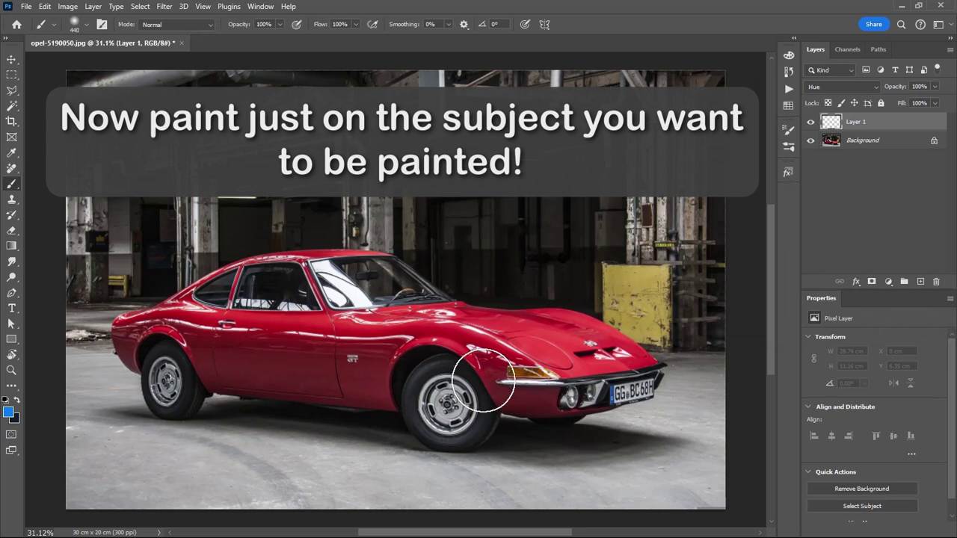
mouse_move(389, 418)
mouse_down()
mouse_move(316, 425)
mouse_move(237, 392)
mouse_move(429, 402)
mouse_move(219, 381)
mouse_move(184, 357)
mouse_move(422, 296)
mouse_move(370, 329)
mouse_move(644, 427)
mouse_move(612, 425)
mouse_move(475, 330)
mouse_move(582, 337)
mouse_move(614, 375)
mouse_move(685, 411)
mouse_up()
scroll(685, 411, up, 5)
drag(530, 278, 486, 247)
scroll(486, 247, down, 6)
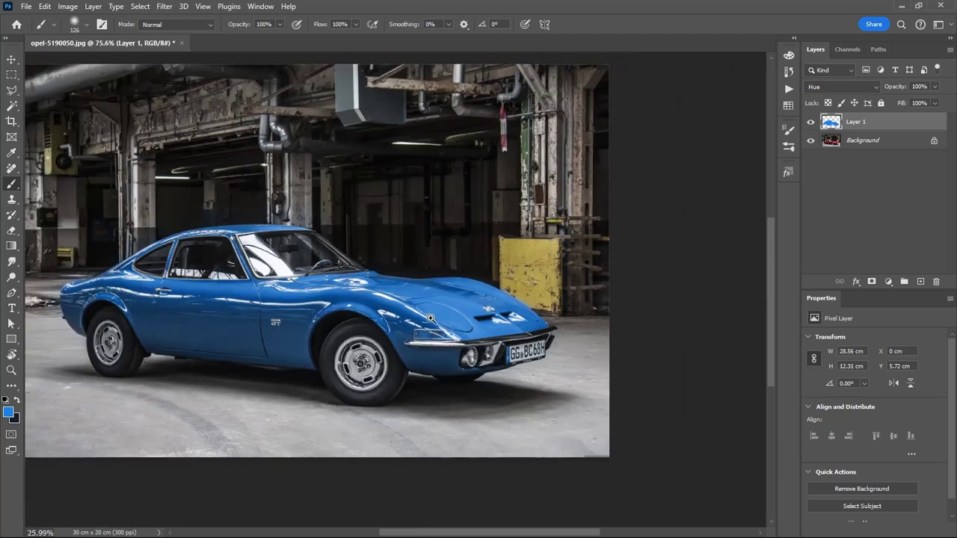
scroll(250, 271, up, 1)
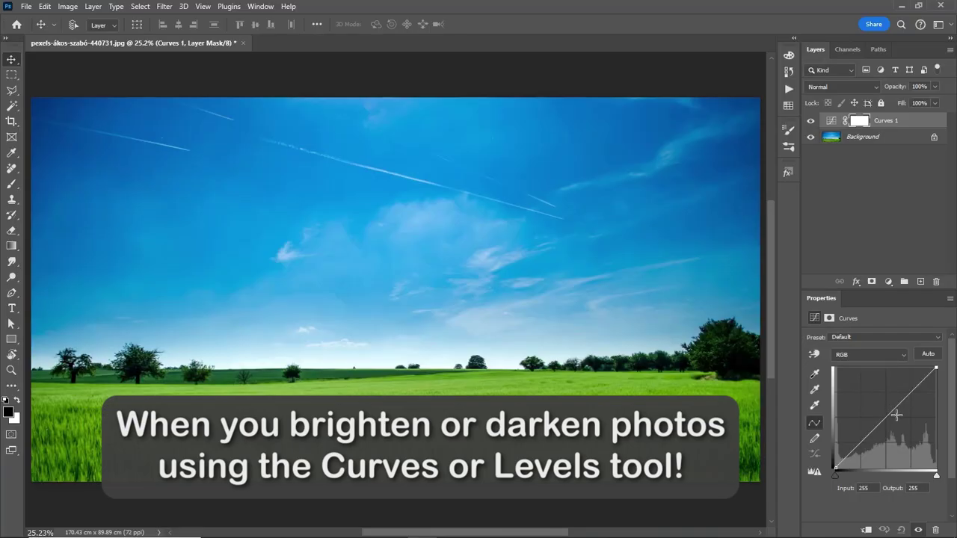
Raise the Curves 1 midpoint to input 100, output 190 to brighten the landscape.
drag(897, 416, 880, 398)
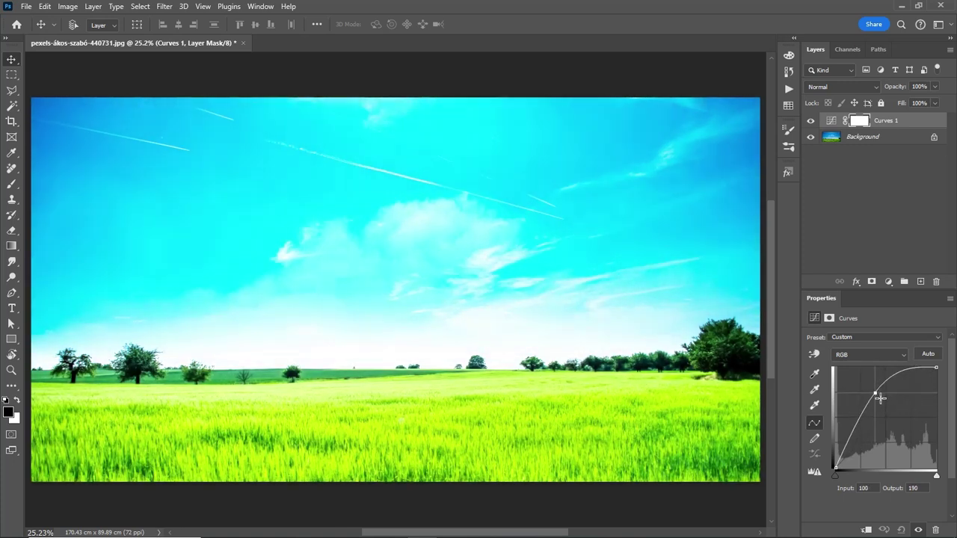
click(880, 398)
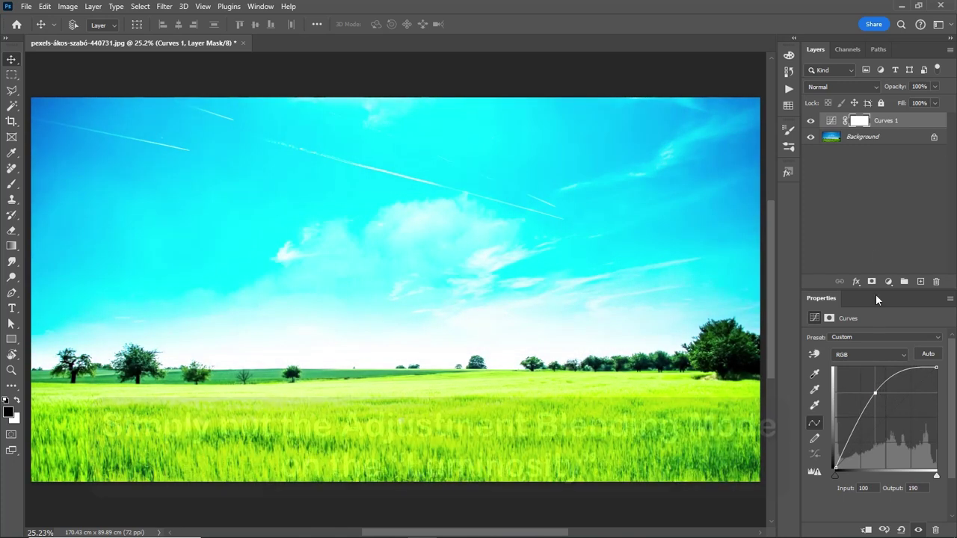
Set Curves 1 to Luminosity blending, then undo and redo to compare colours.
click(840, 88)
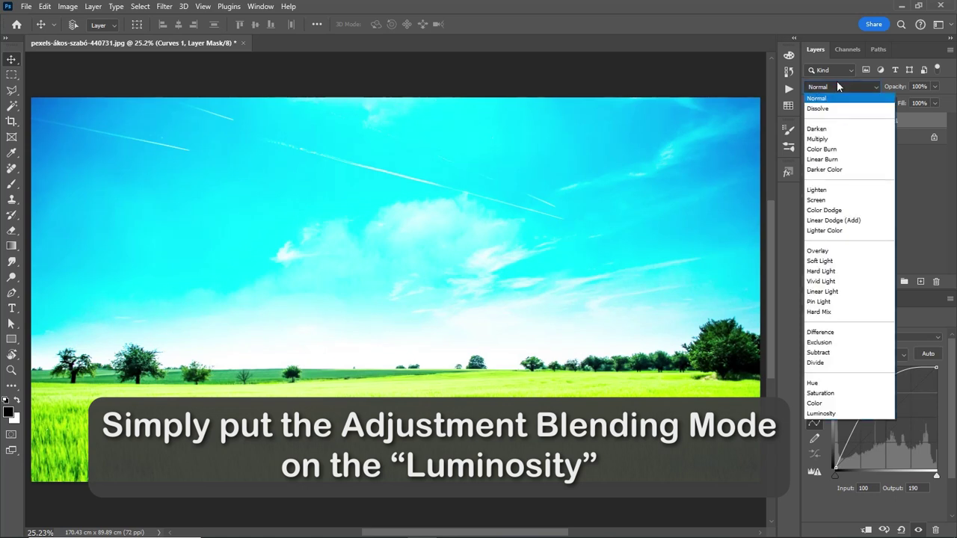
click(828, 415)
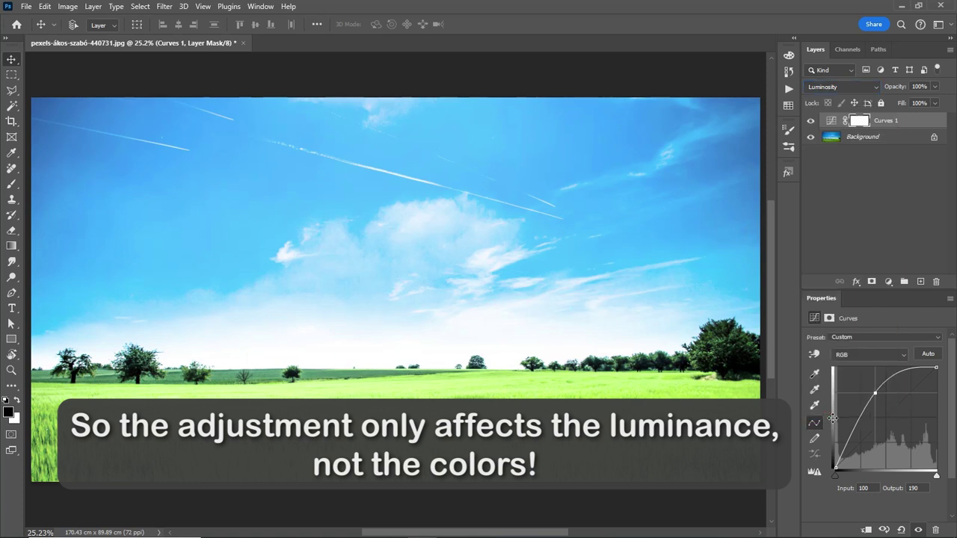
key(ctrl+z)
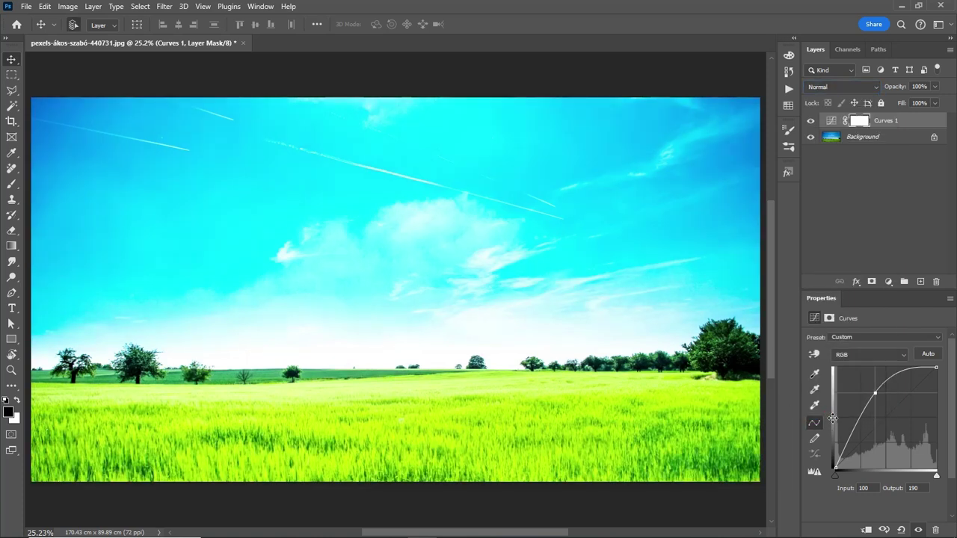
key(ctrl+shift+z)
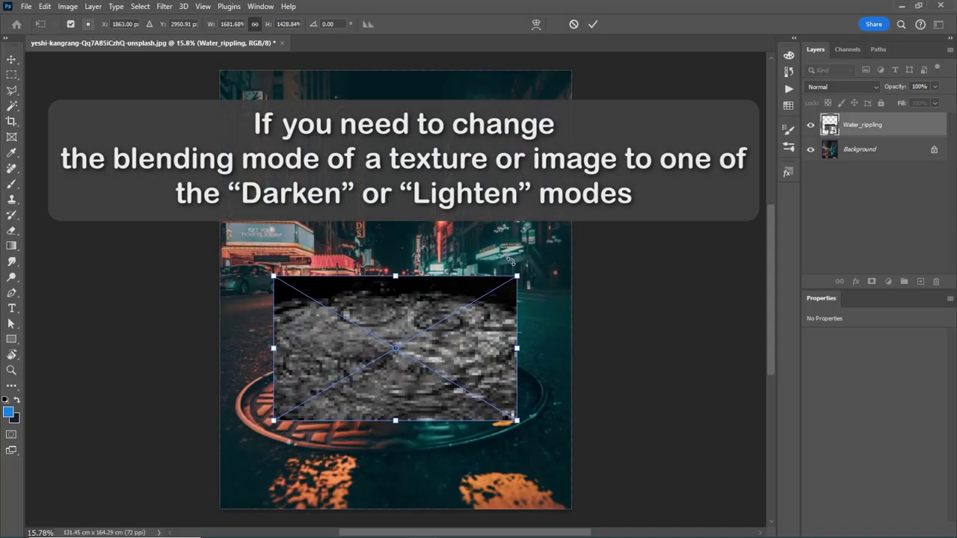
Stretch the Water_rippling texture over the road's lower half and blend it in Screen mode.
drag(490, 350, 490, 438)
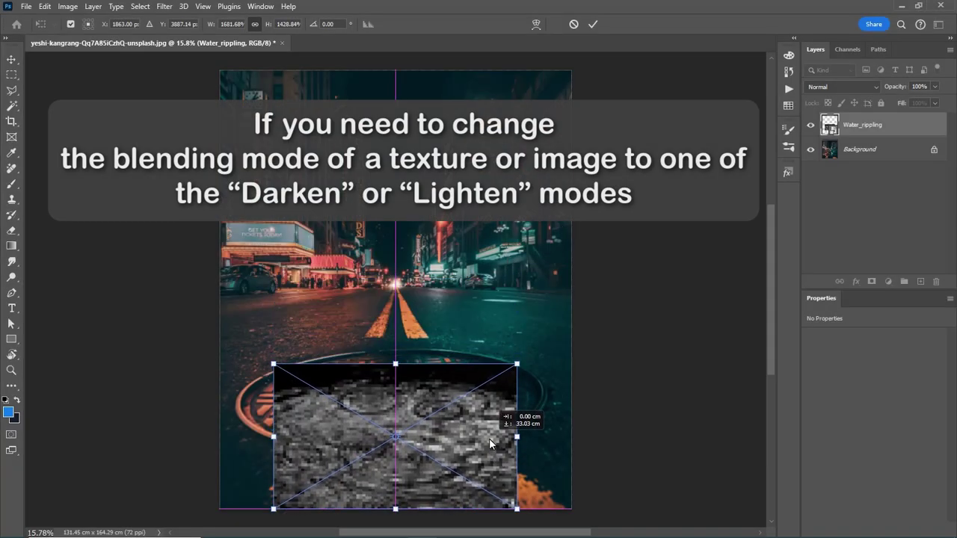
drag(395, 365, 397, 299)
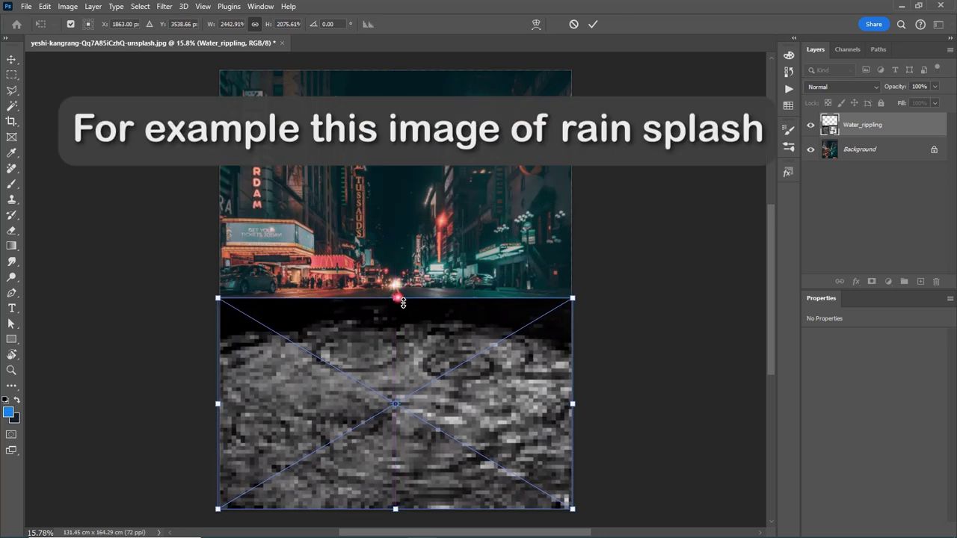
key(Return)
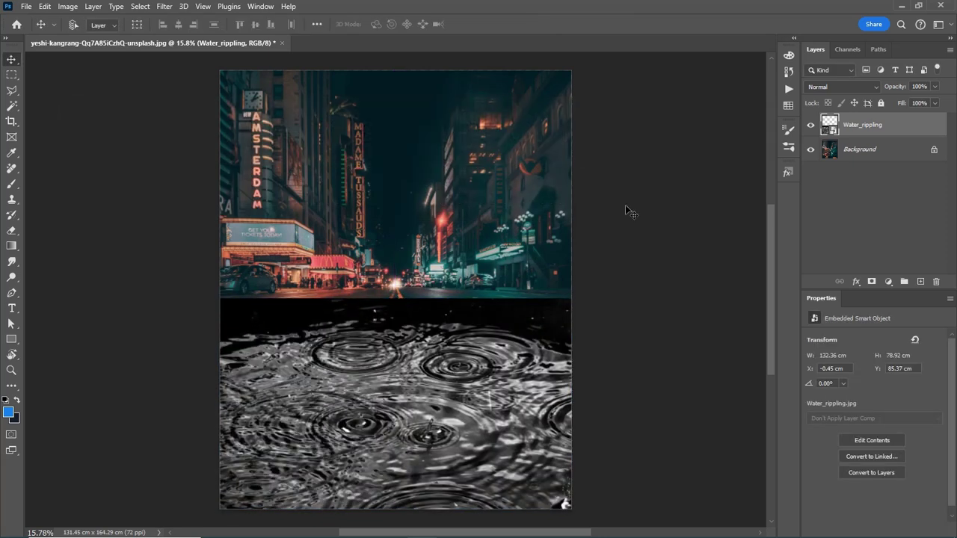
click(830, 85)
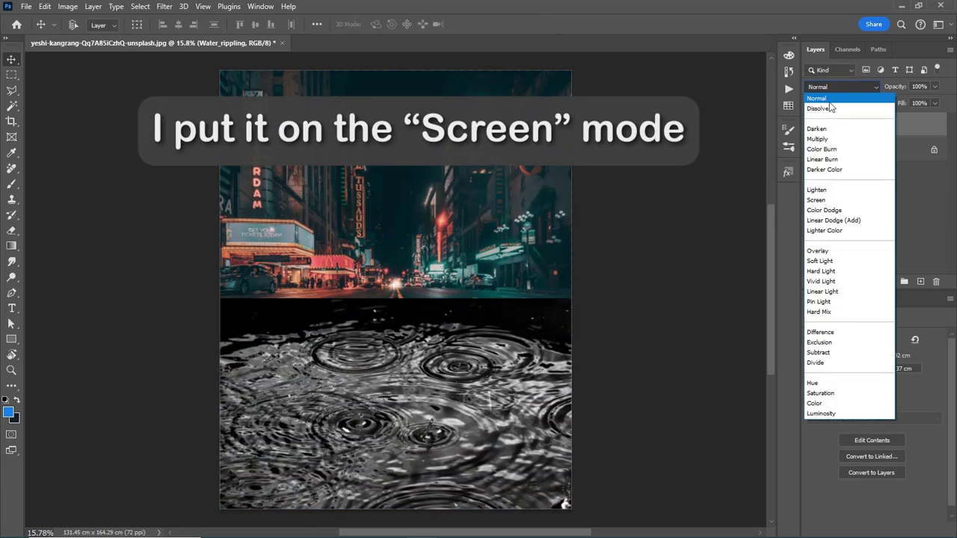
click(826, 201)
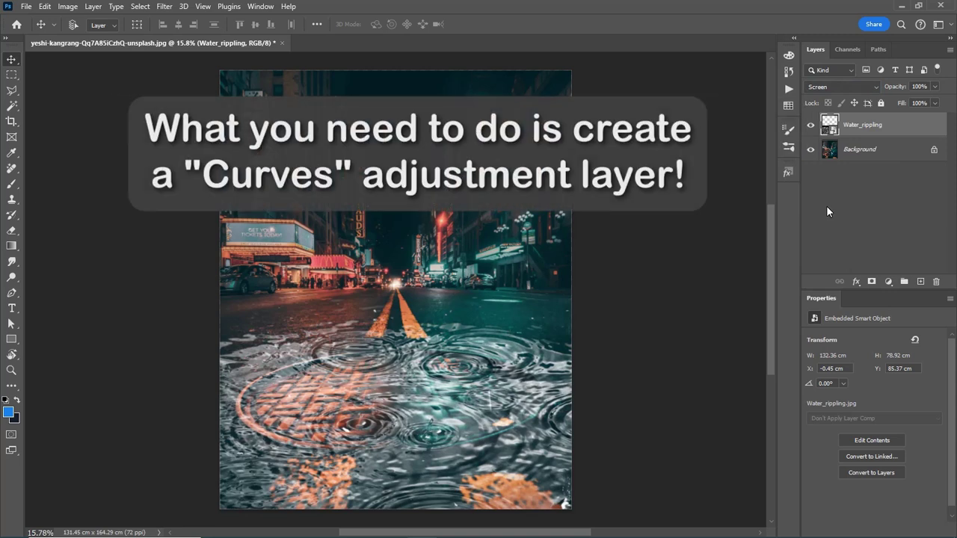
Add a Curves adjustment layer clipped to the Water_rippling layer.
scroll(383, 405, up, 3)
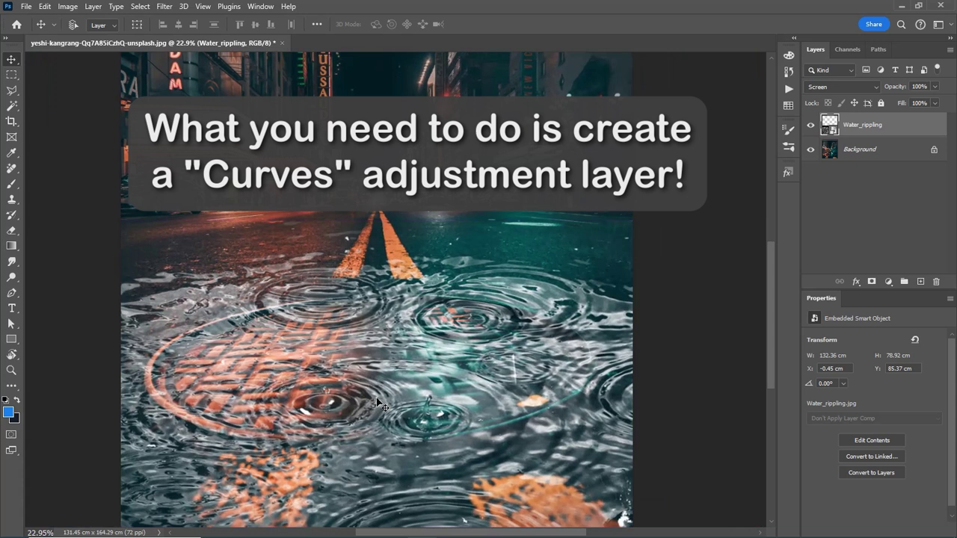
click(896, 282)
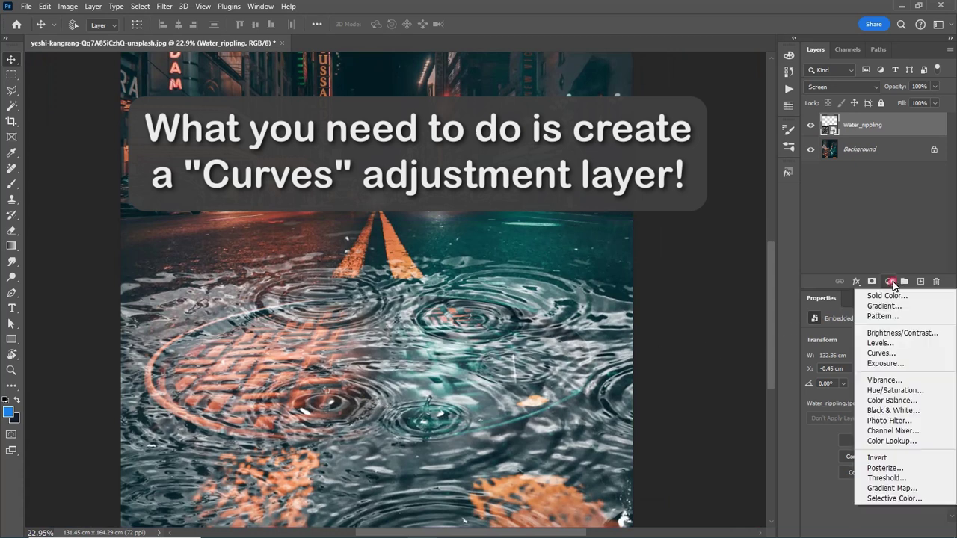
click(900, 353)
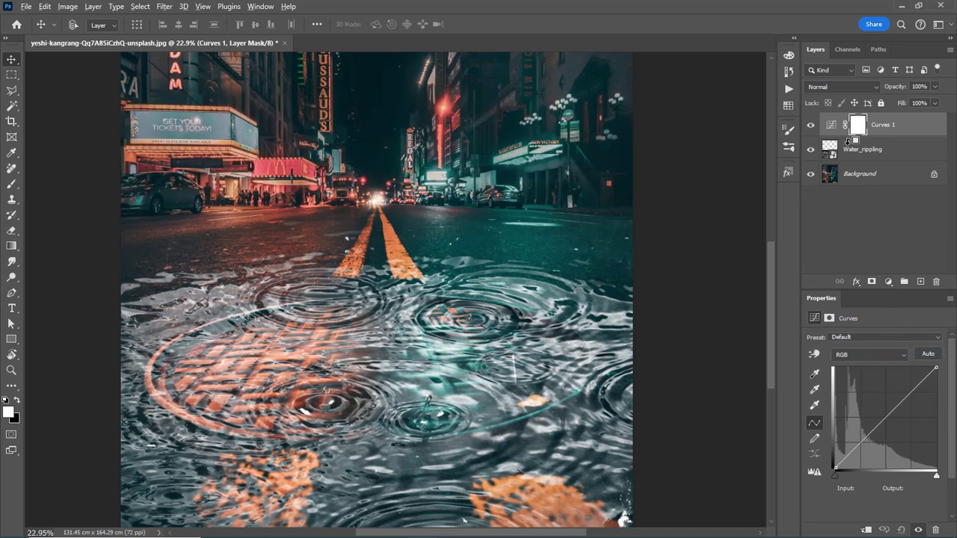
alt+click(848, 141)
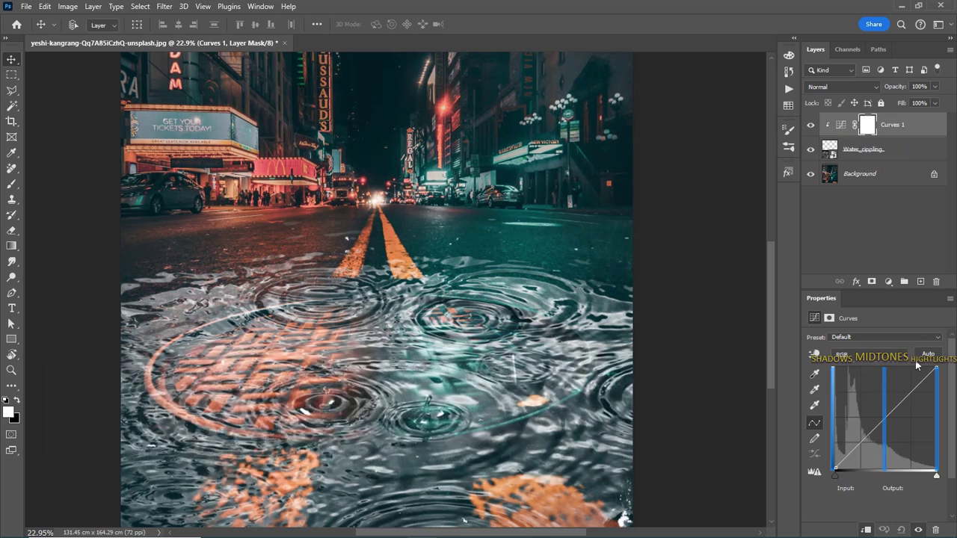
Pull the curve's midtones down from 217 to 158, then toggle it to compare.
drag(920, 396, 926, 412)
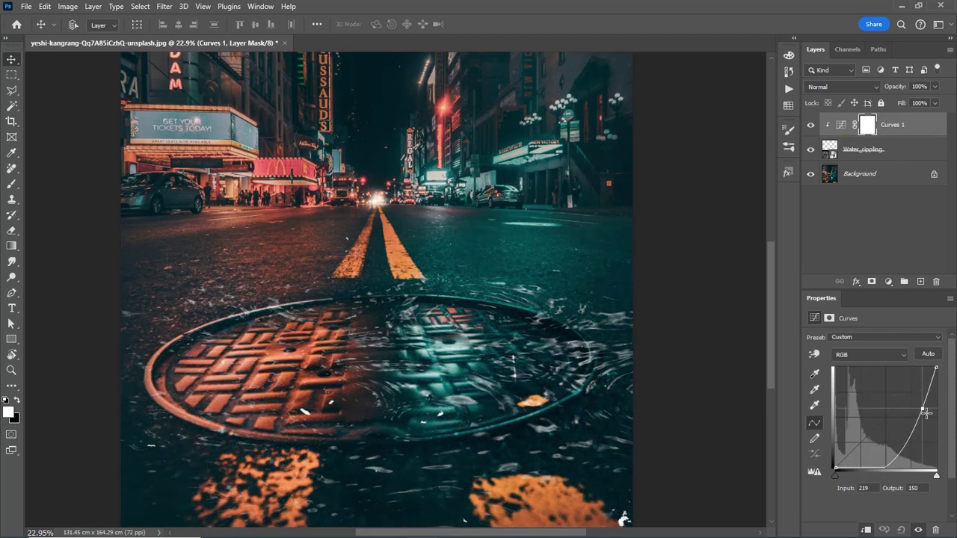
scroll(350, 359, down, 3)
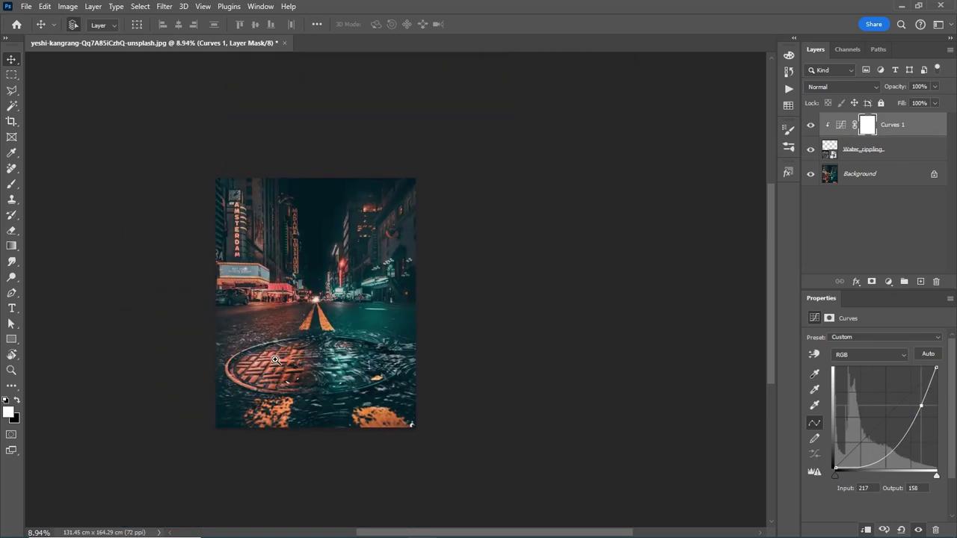
scroll(351, 359, up, 2)
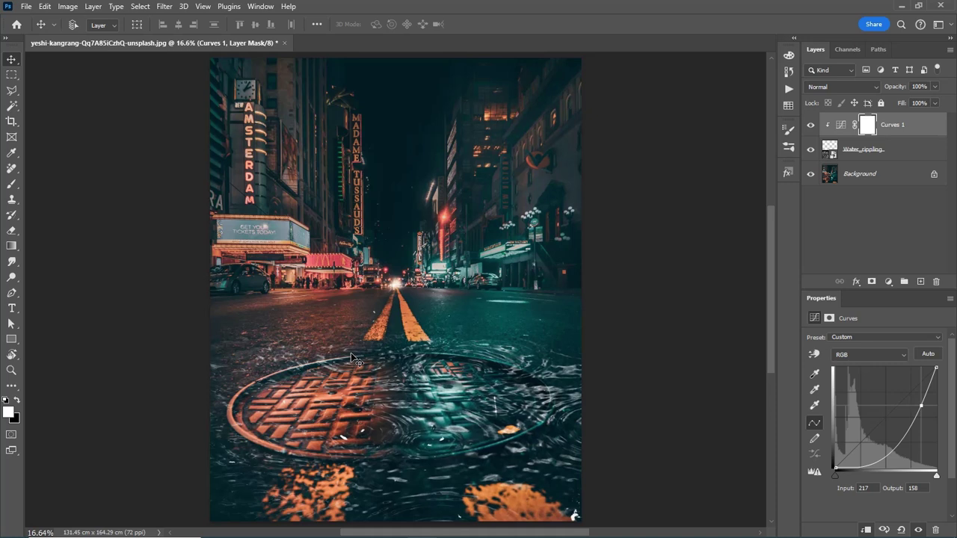
click(811, 125)
click(811, 126)
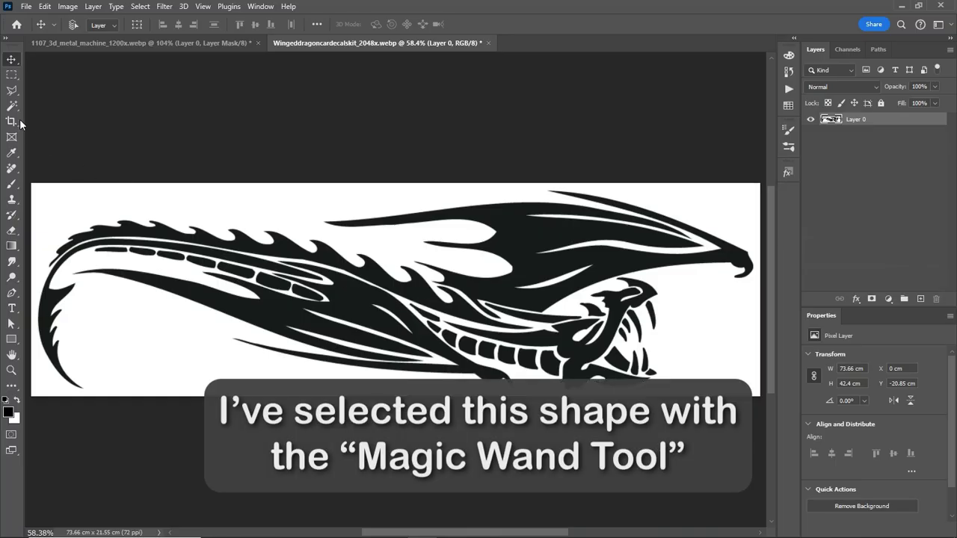
Select the black dragon with the Magic Wand and add a mask hiding the white background.
click(12, 106)
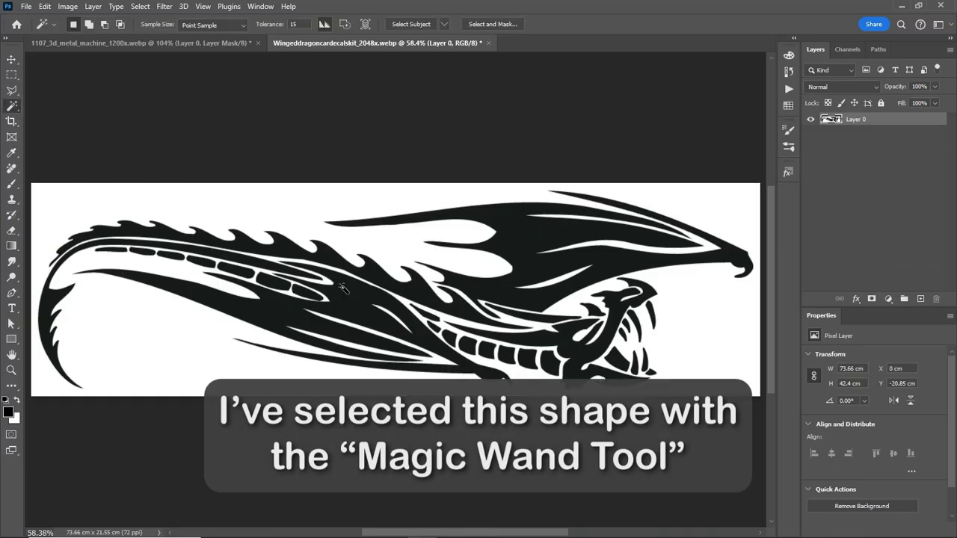
click(347, 296)
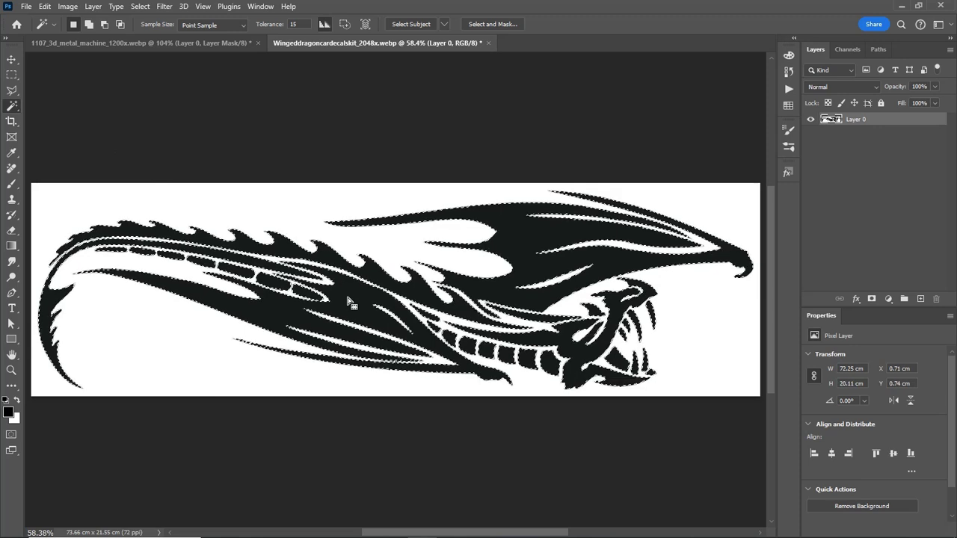
click(873, 300)
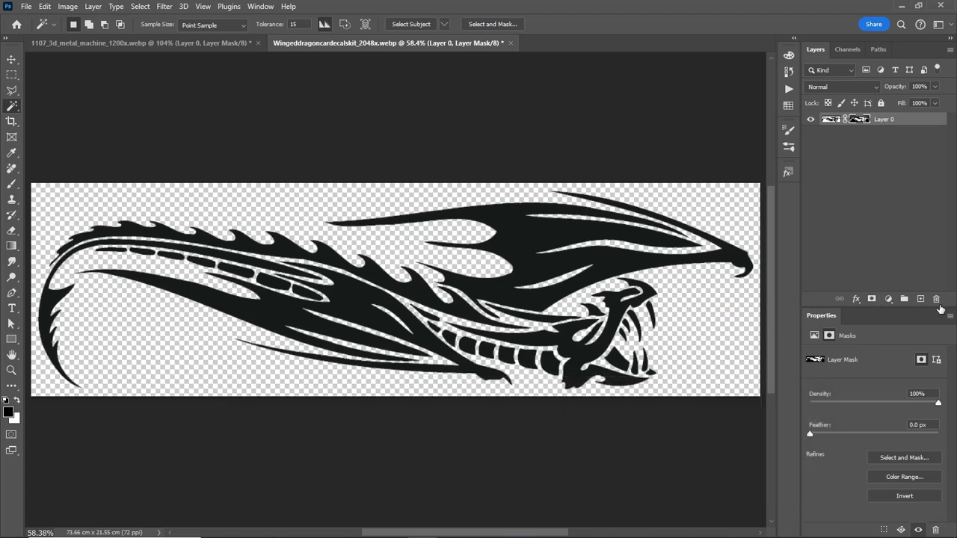
Add a new layer filled with black and zoom in on the dragon's jagged flame edges.
ctrl+click(922, 300)
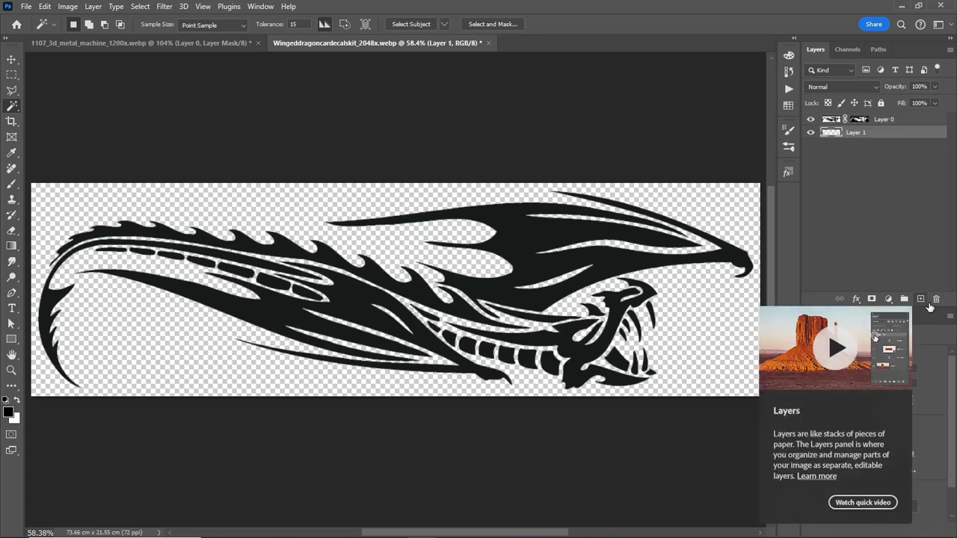
key(alt+BackSpace)
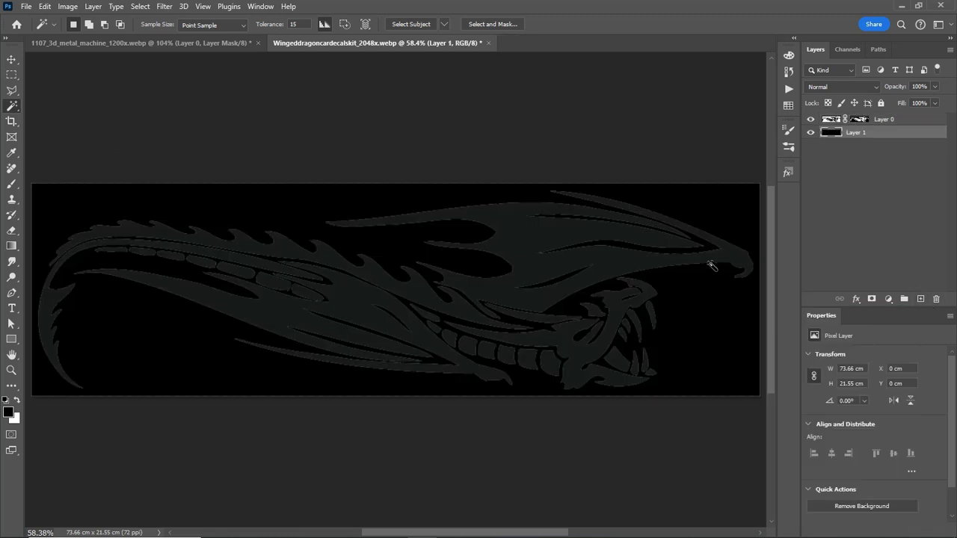
drag(341, 266, 412, 270)
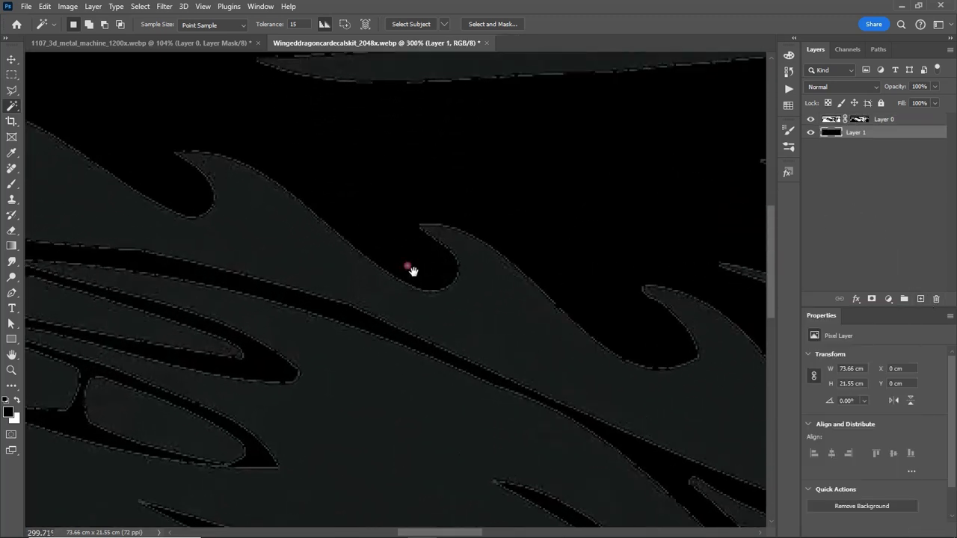
drag(593, 434, 543, 373)
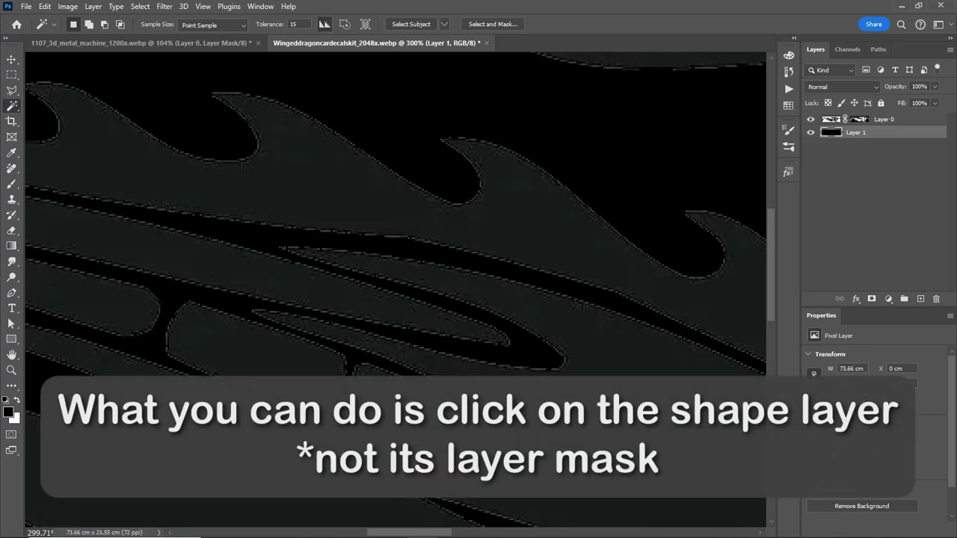
Select Layer 0 and bring up the Surface Blur filter settings.
click(835, 120)
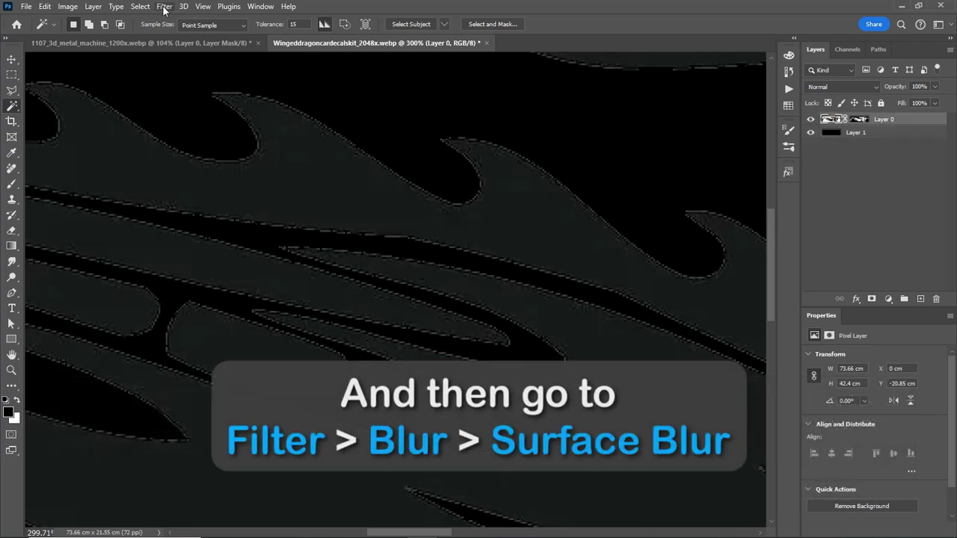
click(164, 7)
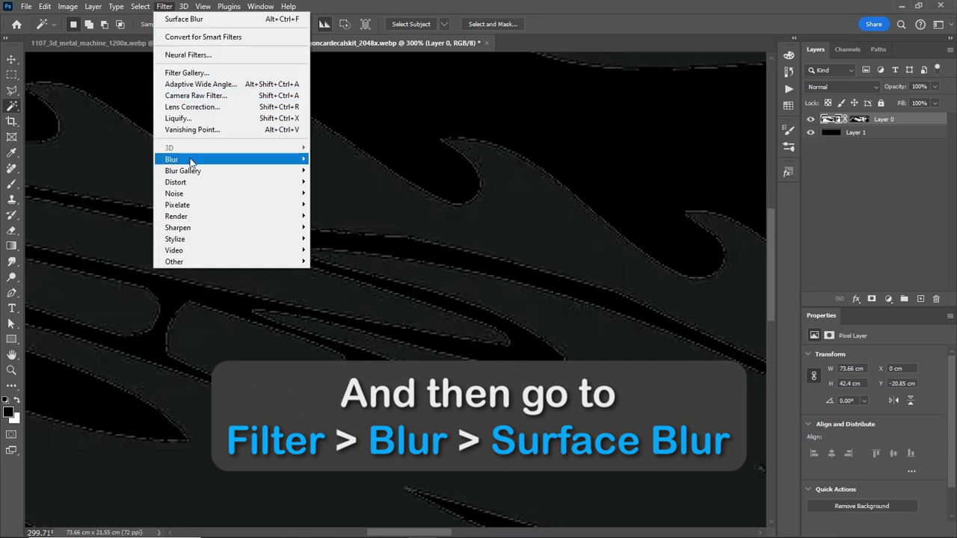
mouse_move(185, 159)
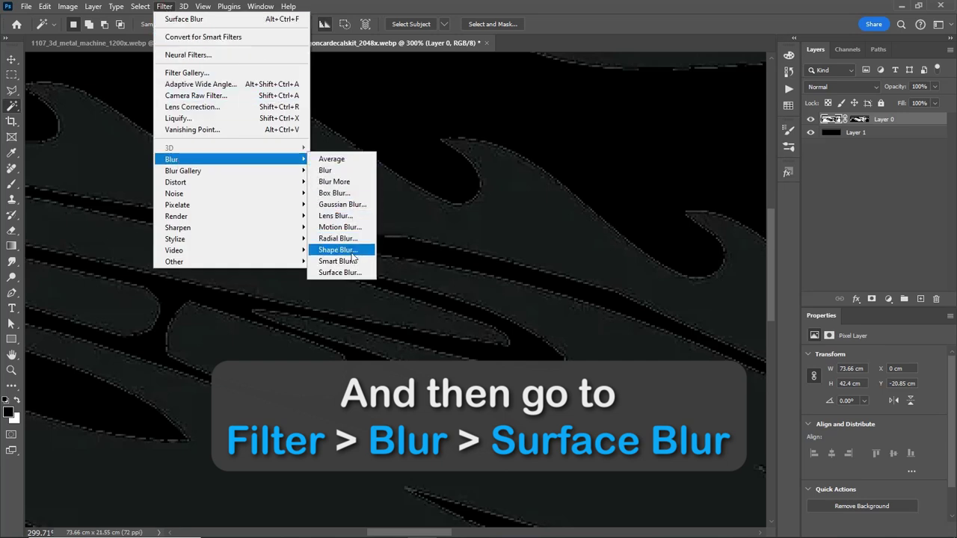
click(329, 273)
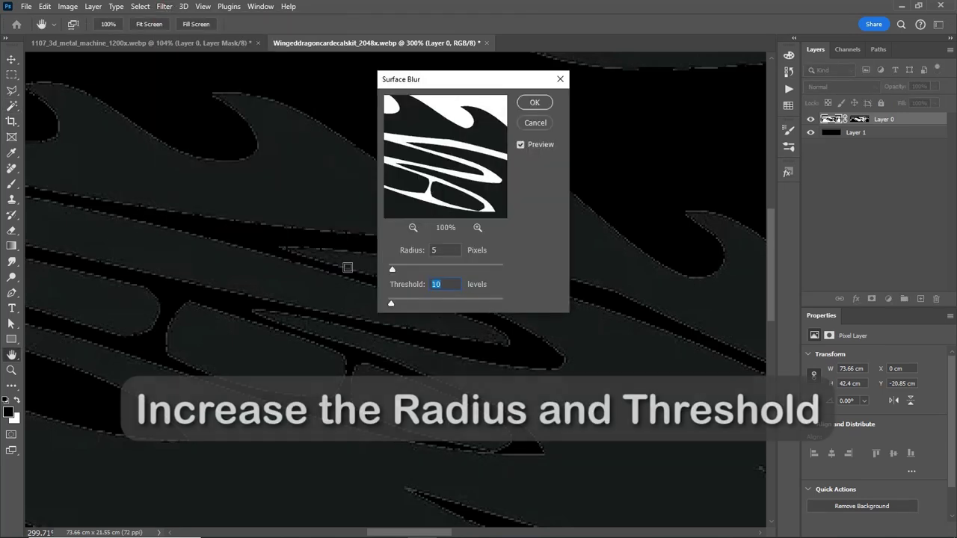
drag(424, 85, 541, 91)
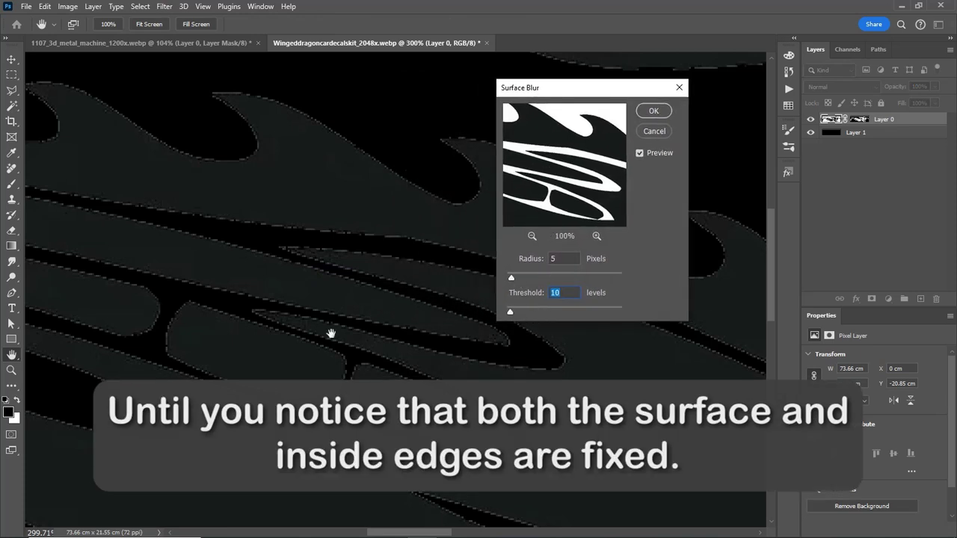
drag(307, 318, 292, 306)
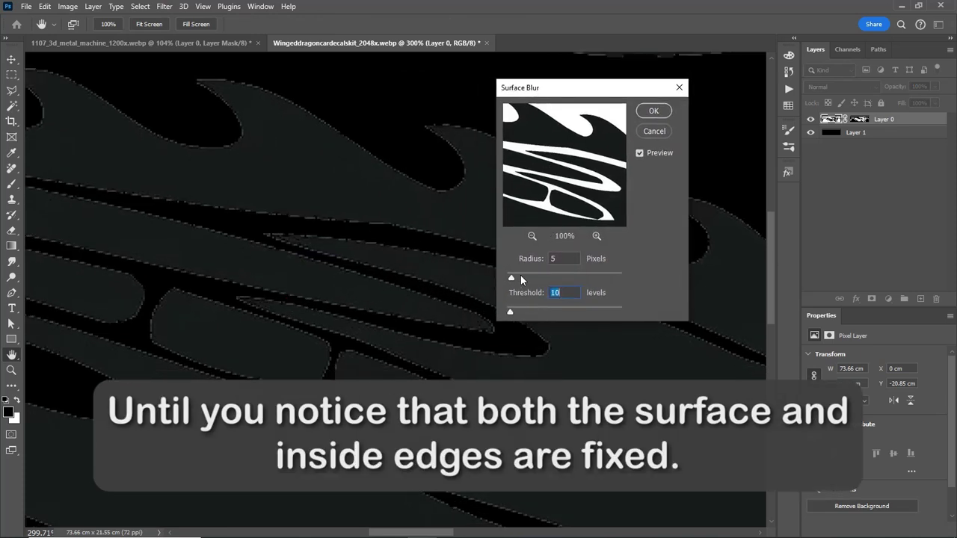
Apply Surface Blur with Radius 23 and Threshold 49 to the dragon.
click(521, 278)
click(521, 311)
click(533, 276)
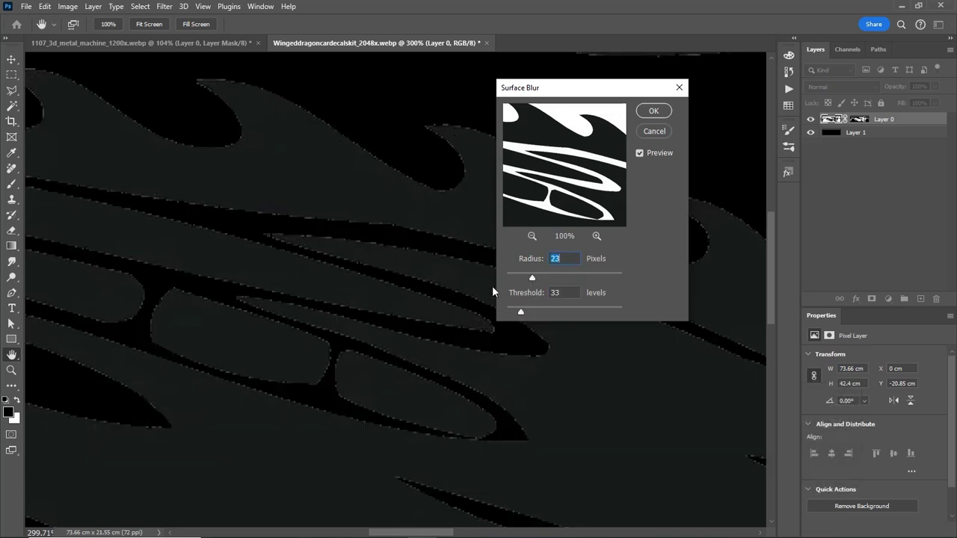
scroll(357, 297, down, 3)
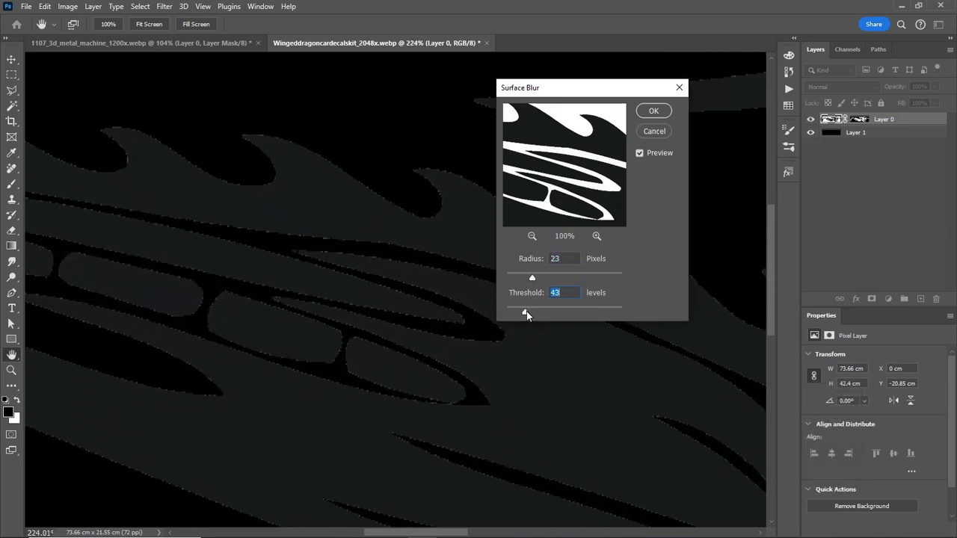
drag(527, 311, 529, 311)
click(645, 115)
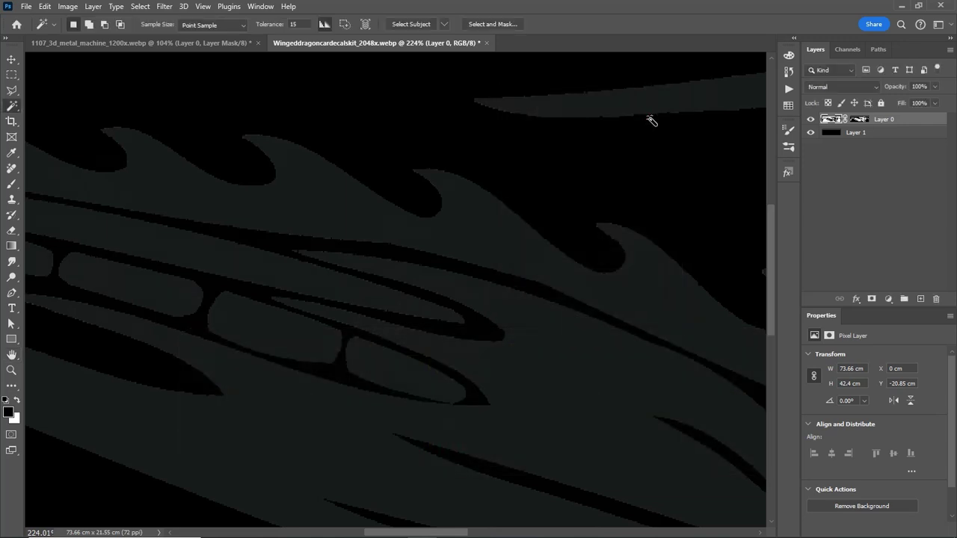
Compare the dragon before and after the blur, then zoom out.
click(640, 139)
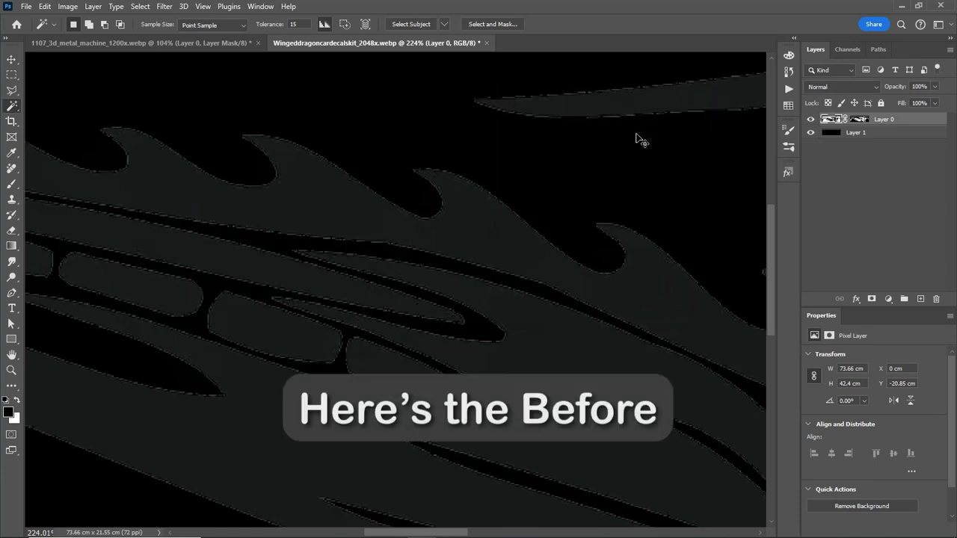
key(Delete)
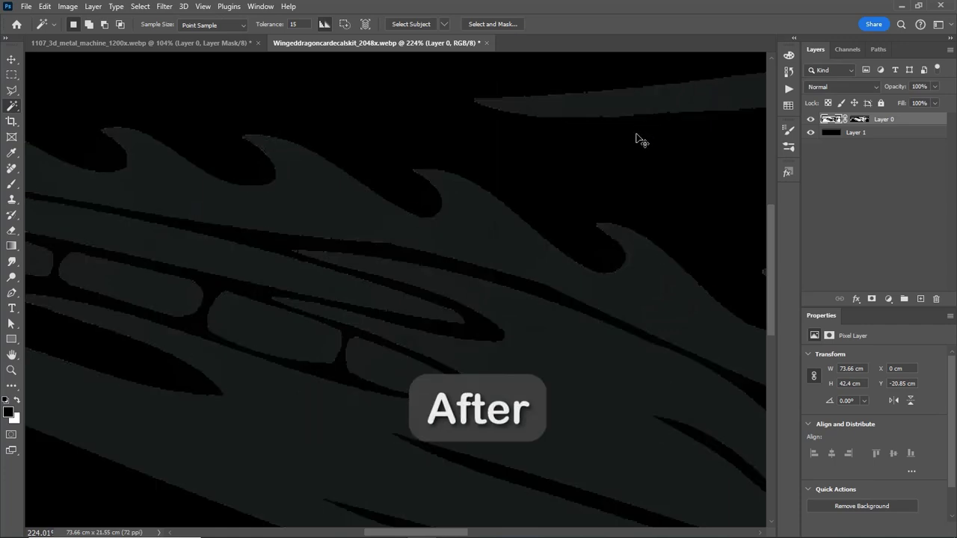
drag(412, 284, 204, 267)
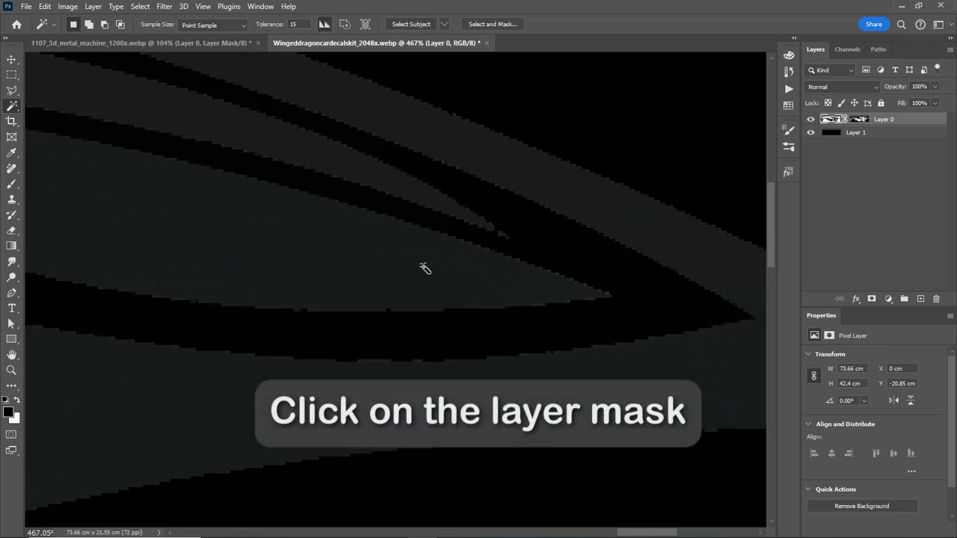
Apply a Minimum filter with 0.8-pixel radius to Layer 0's mask.
click(861, 121)
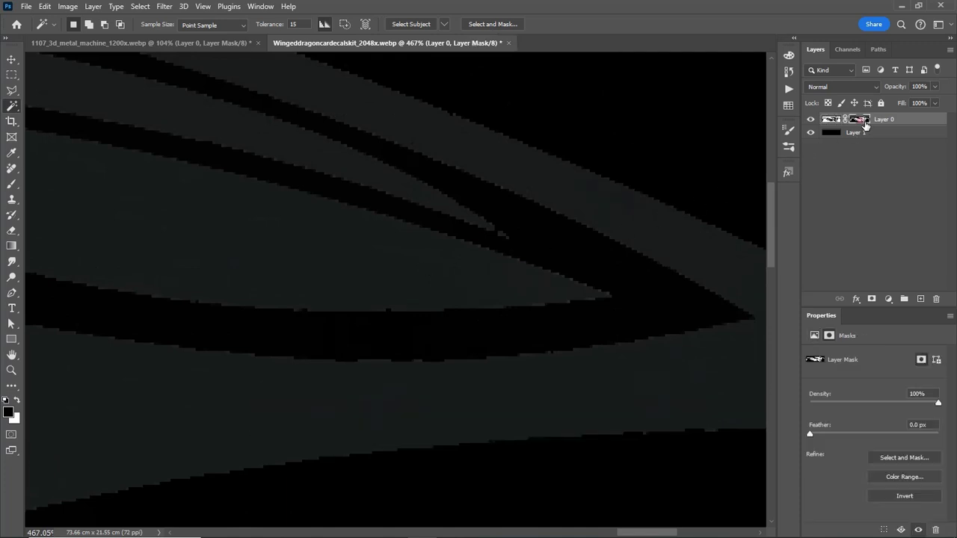
click(164, 7)
mouse_move(213, 266)
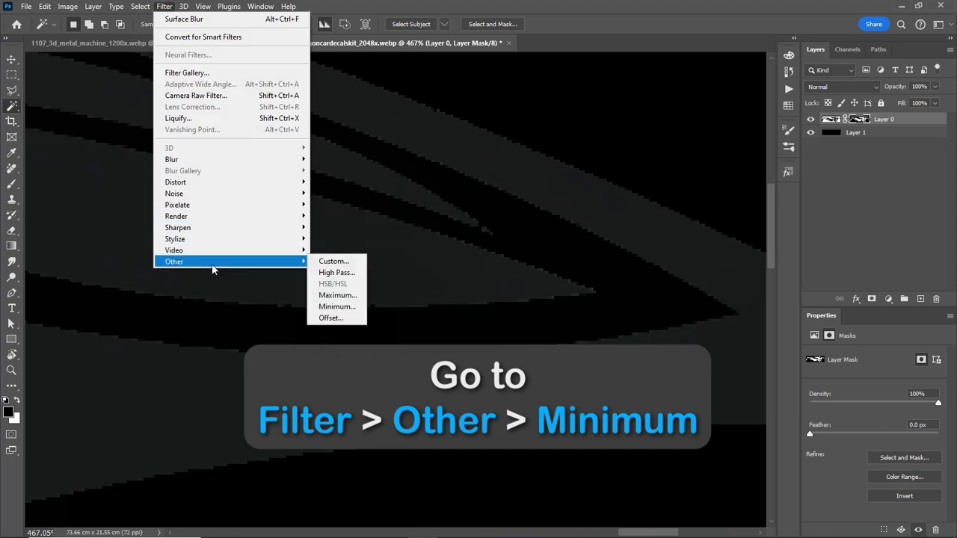
click(335, 307)
scroll(142, 252, down, 3)
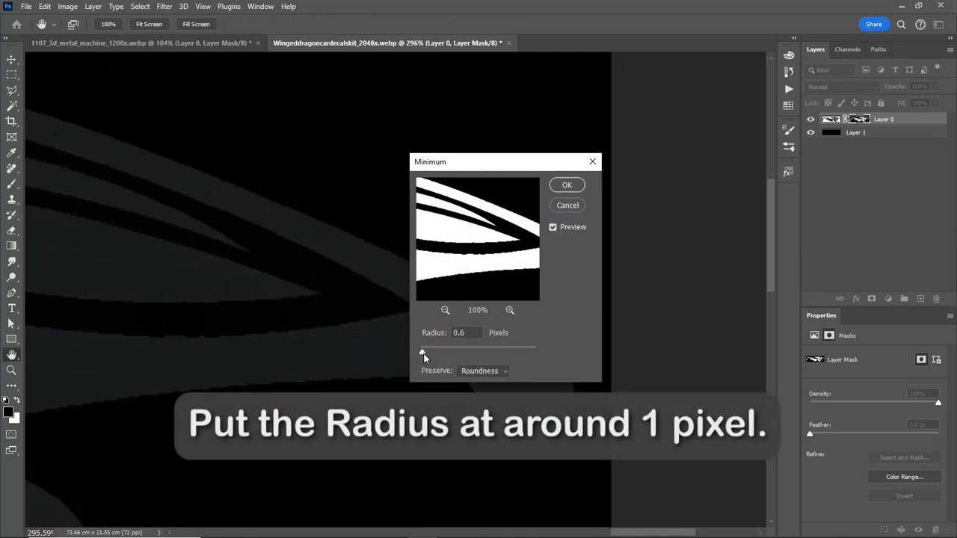
mouse_move(423, 353)
mouse_down()
mouse_move(414, 354)
mouse_move(424, 354)
mouse_up()
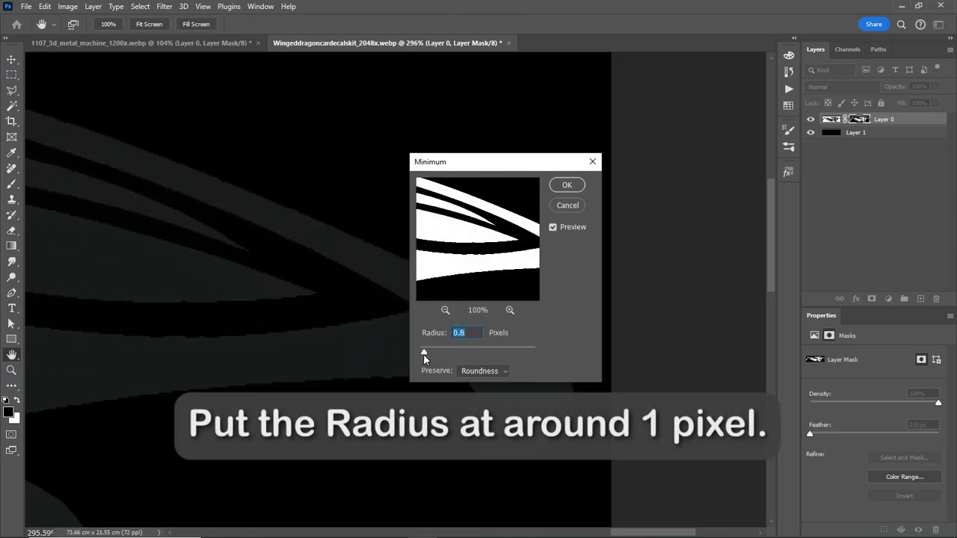
click(567, 186)
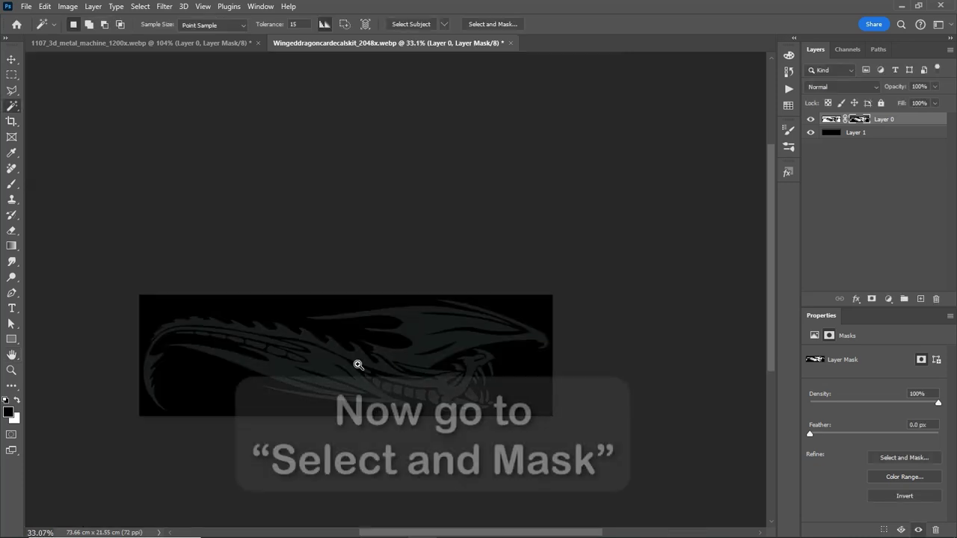
Smooth the dragon mask's edges with Smooth 2 in Select and Mask, then compare in History.
scroll(135, 271, up, 5)
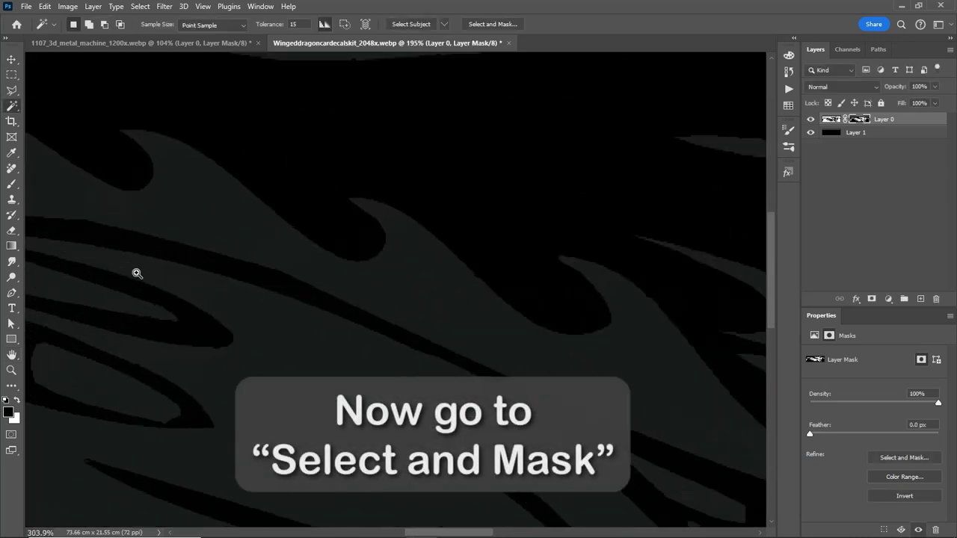
scroll(175, 327, up, 2)
click(896, 458)
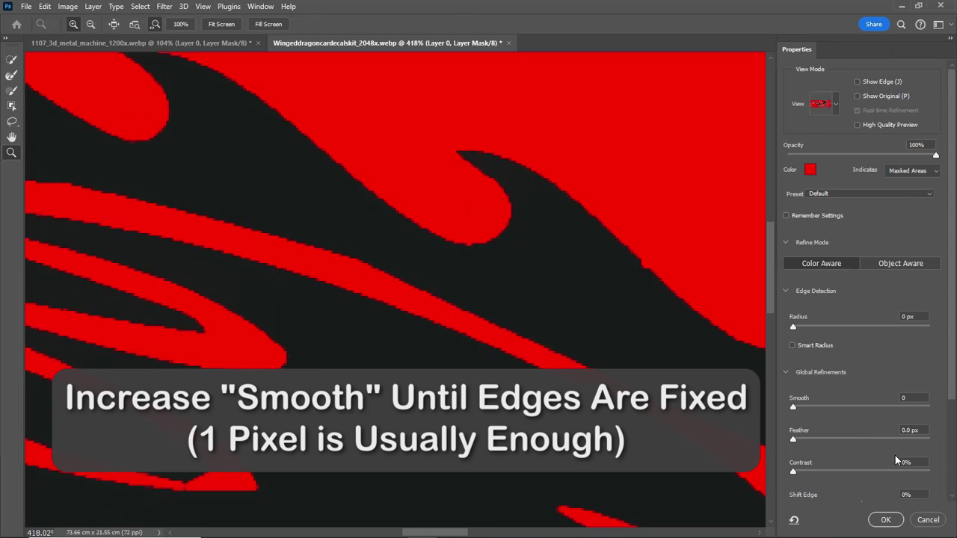
drag(793, 408, 796, 408)
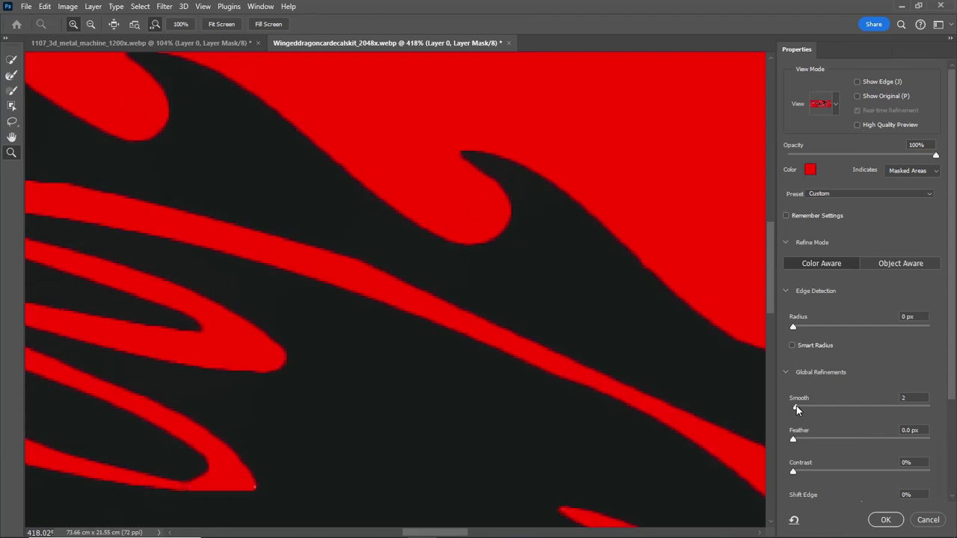
key(Return)
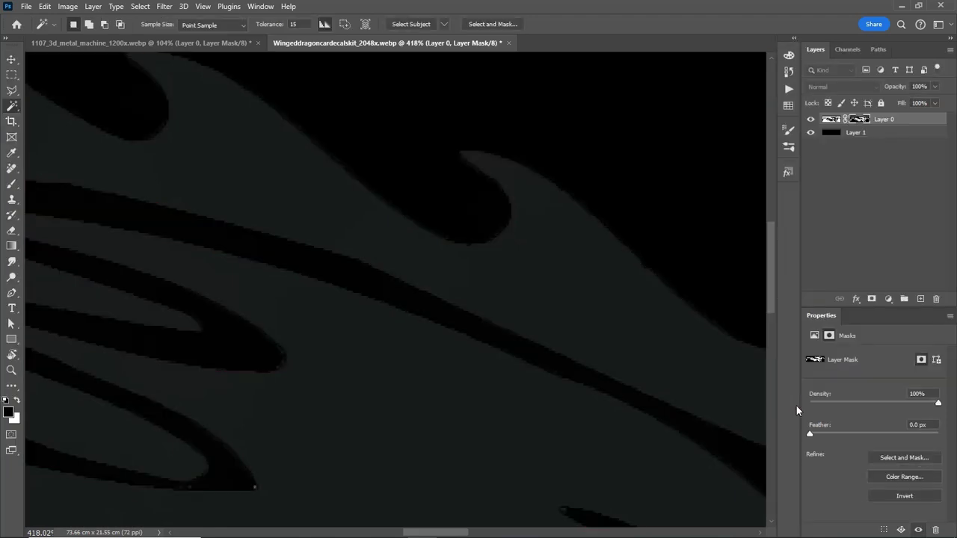
drag(284, 331, 255, 331)
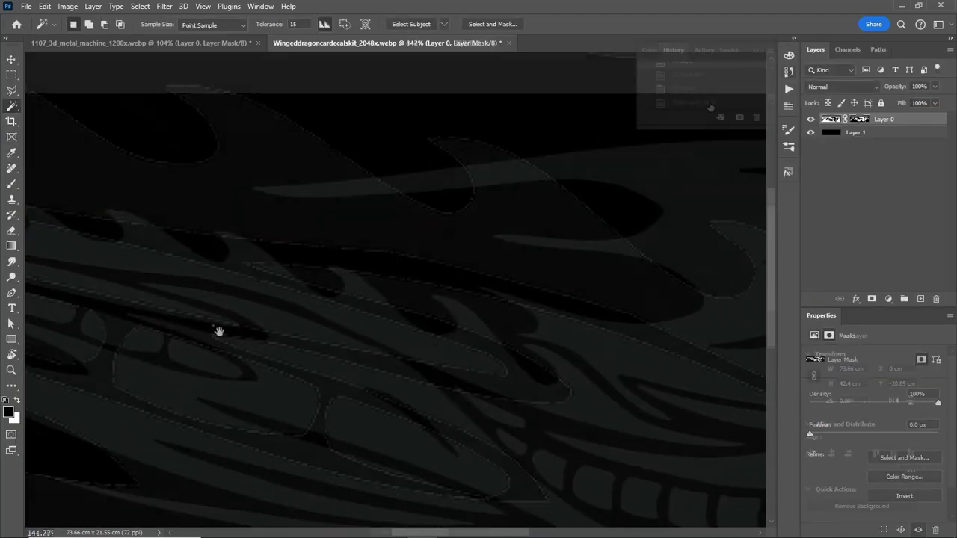
click(708, 104)
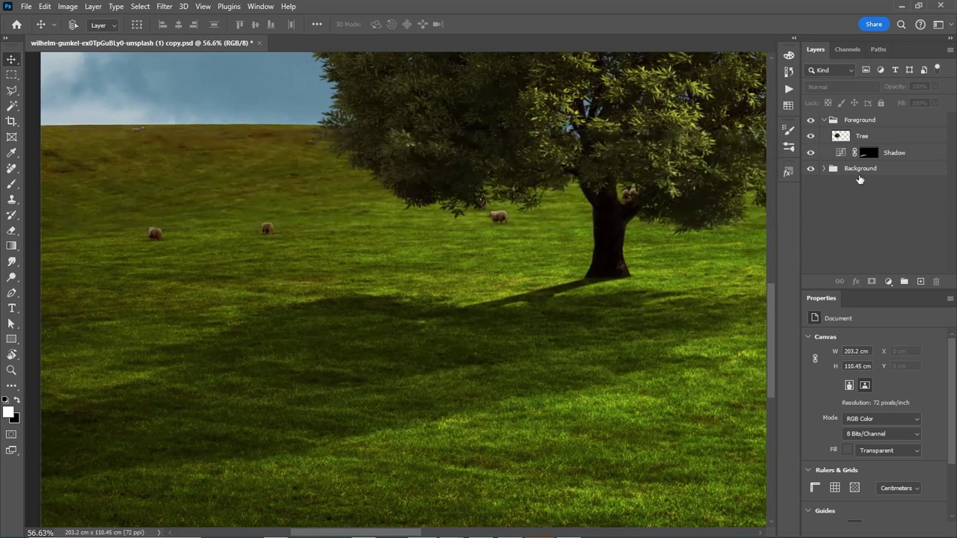
Display the Shadow layer's mask on its own and check the Filter menu's greyed-out Blur Gallery.
click(904, 157)
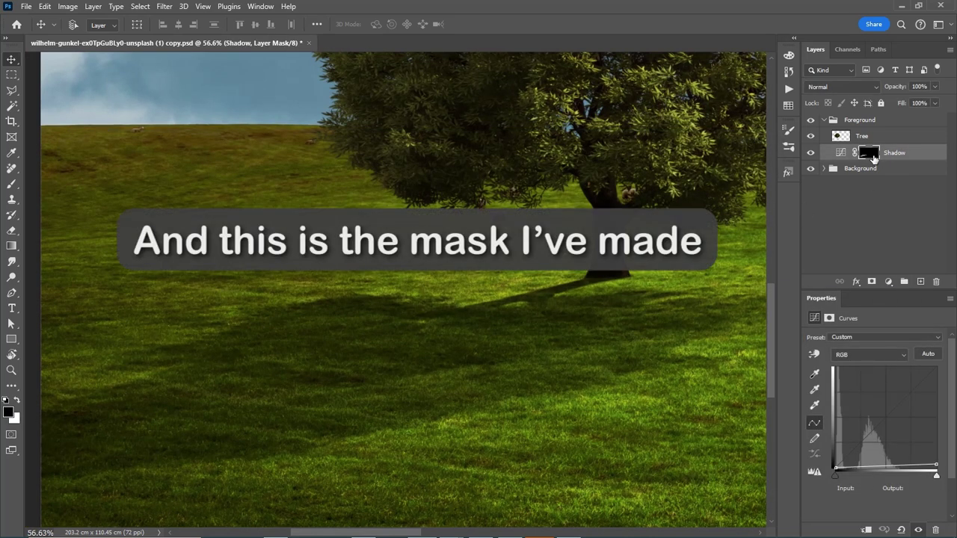
alt+click(873, 159)
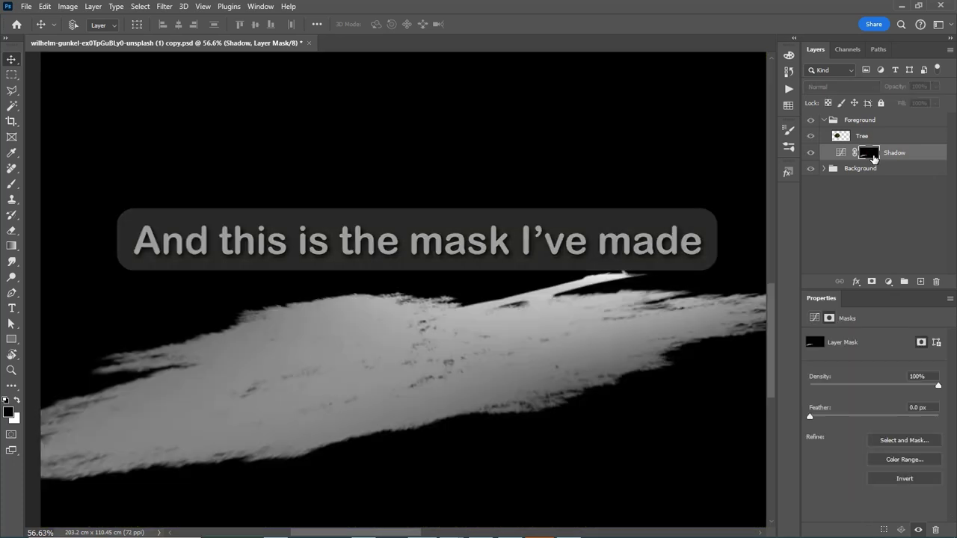
scroll(359, 357, down, 3)
drag(406, 387, 388, 383)
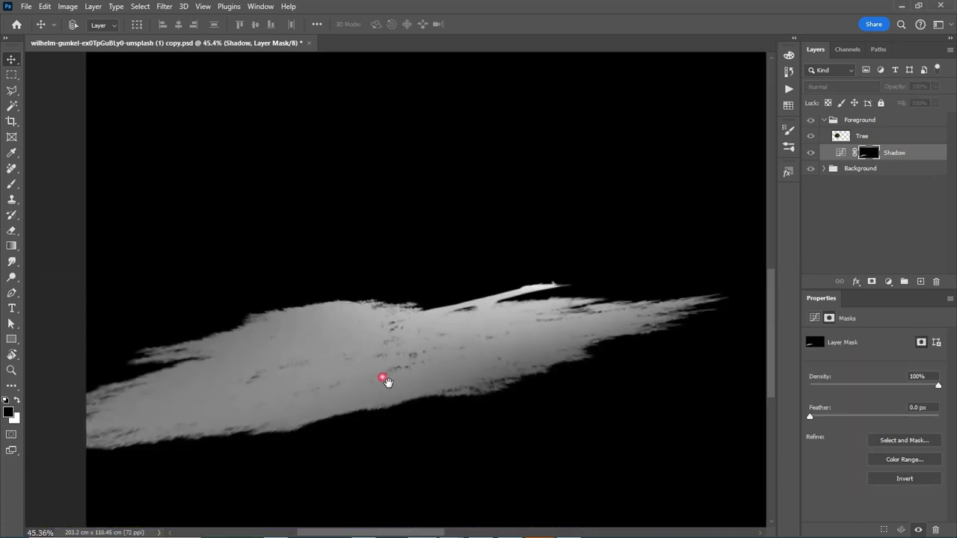
click(873, 157)
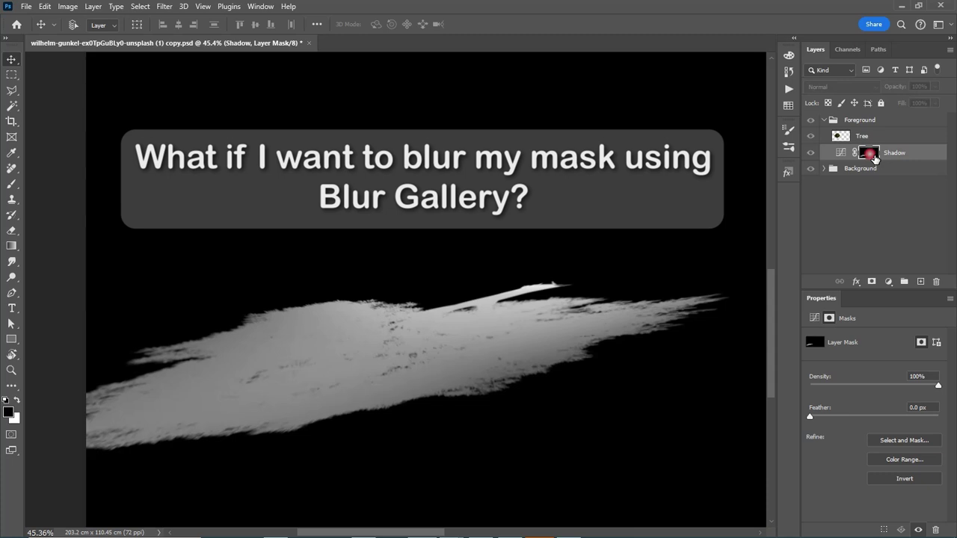
click(165, 7)
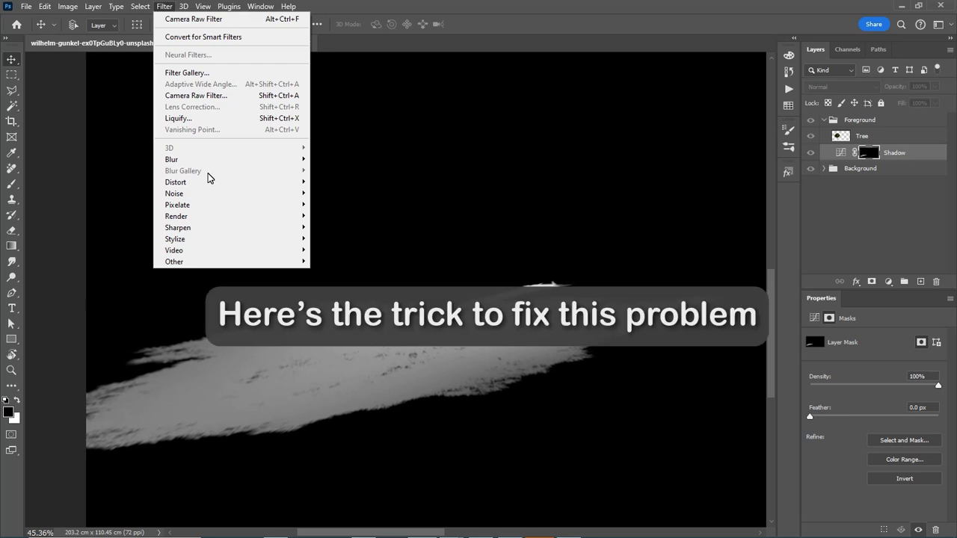
Select the entire Shadow mask, copy it to the clipboard, then deselect.
key(Escape)
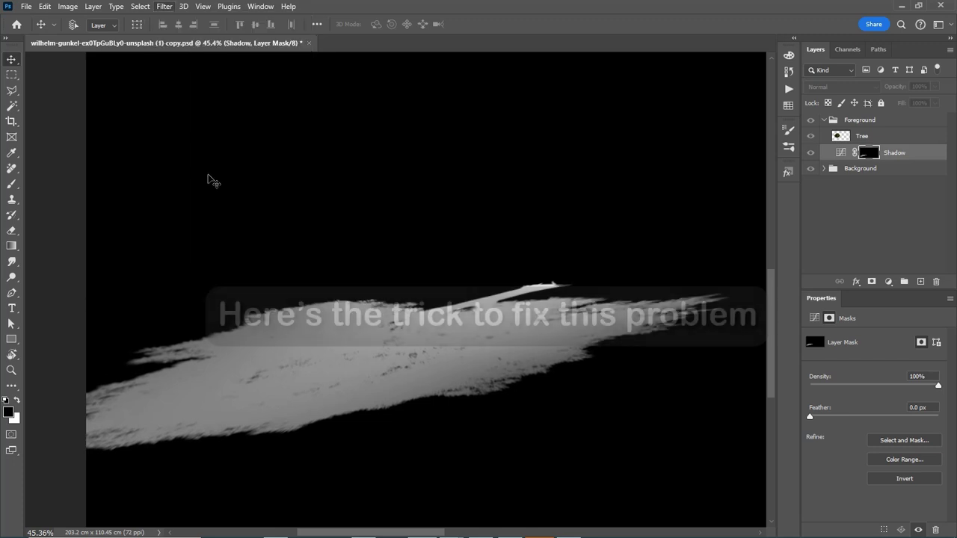
scroll(446, 241, down, 4)
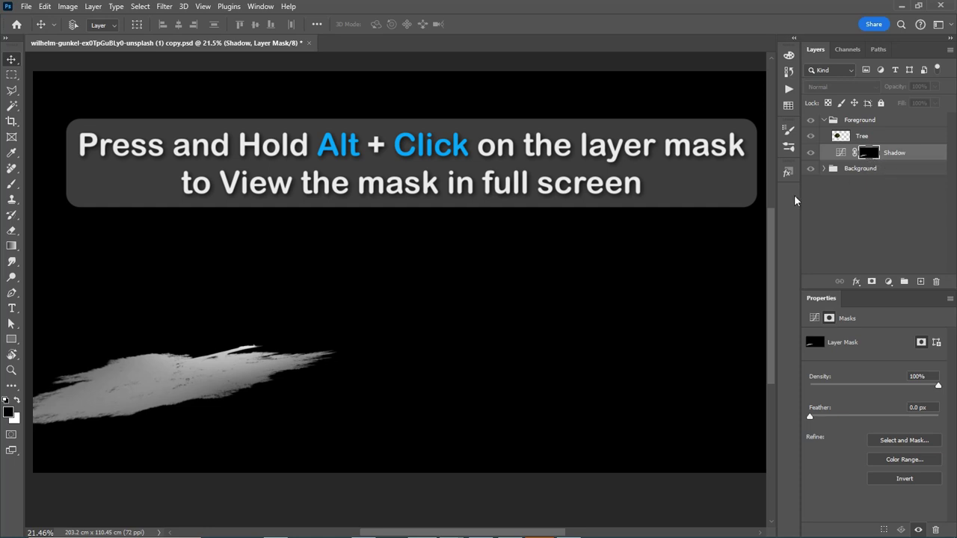
key(ctrl+a)
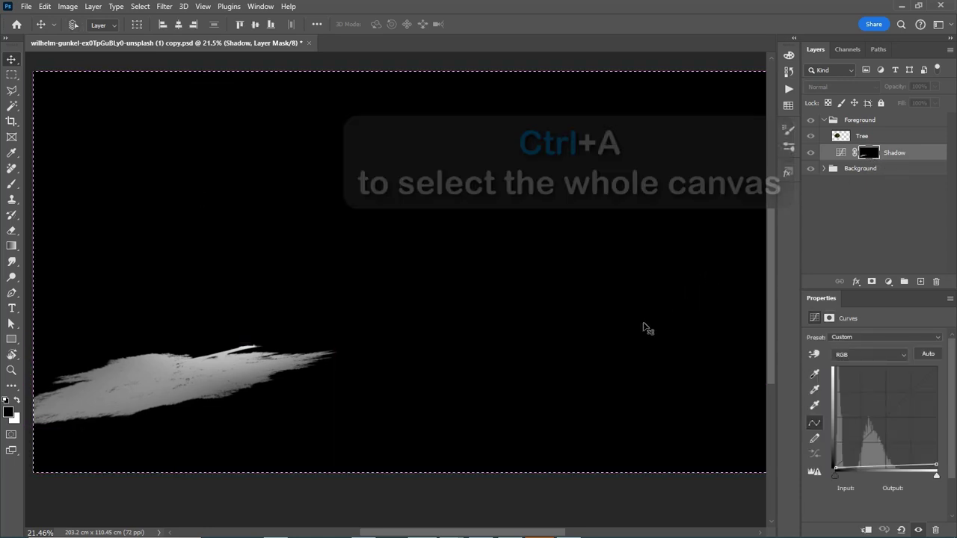
key(ctrl+c)
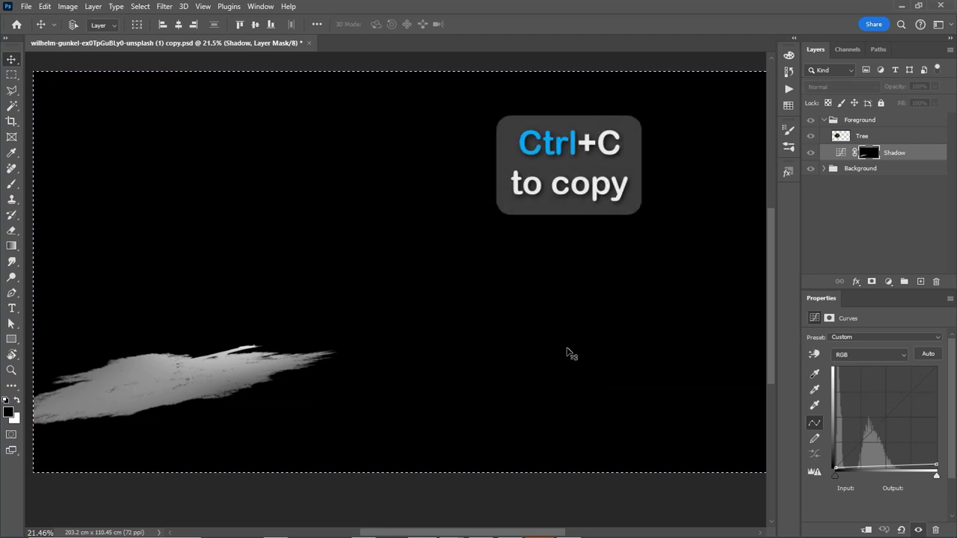
key(ctrl)
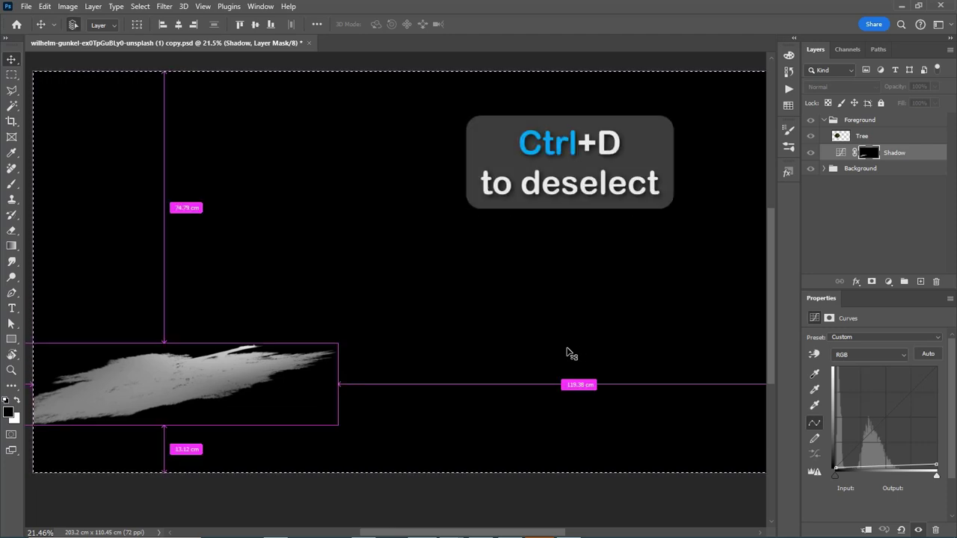
key(ctrl+d)
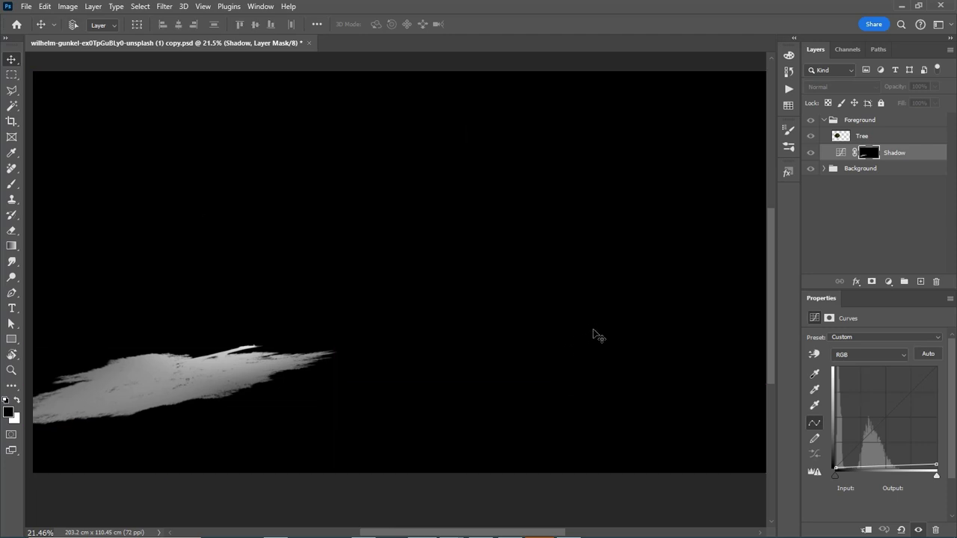
Paste the copied mask in place onto a new Layer 13 in Foreground and convert it to a Smart Object.
click(865, 124)
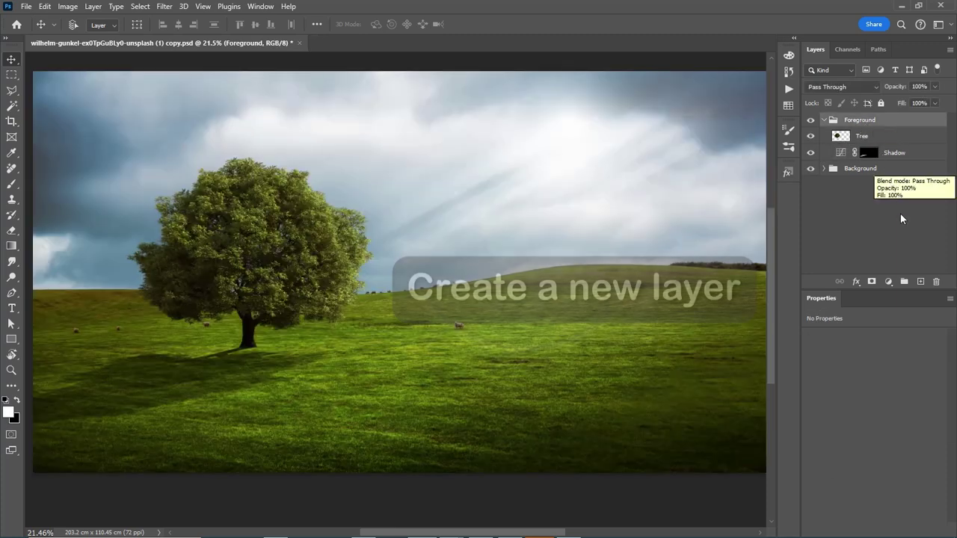
click(921, 282)
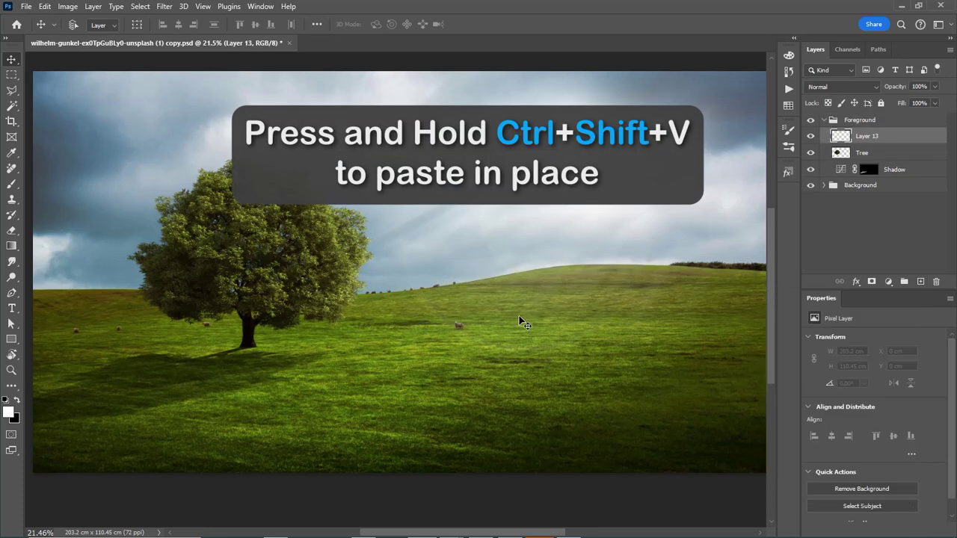
key(ctrl+shift+v)
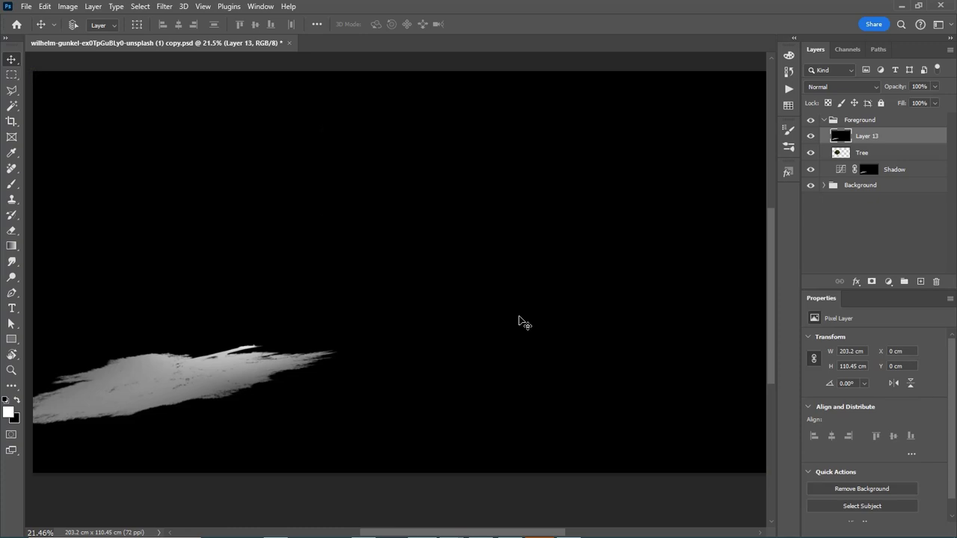
right_click(888, 138)
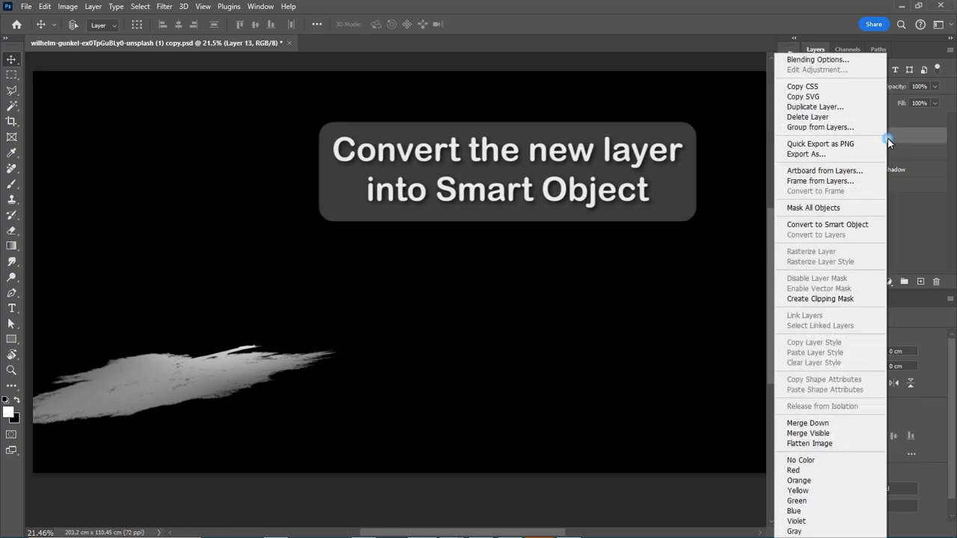
click(836, 225)
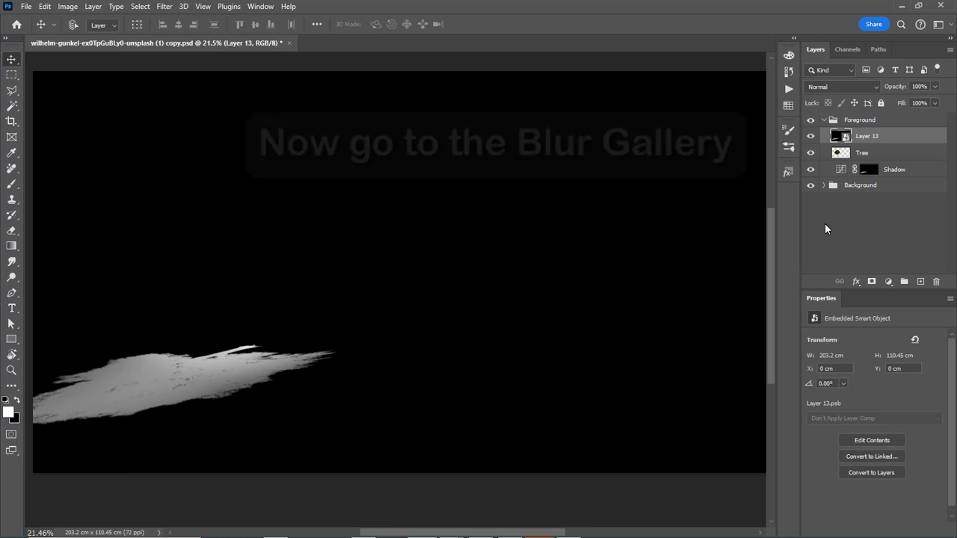
Apply a 32 px Iris Blur to Layer 13, its ellipse moved and stretched over the white stroke.
click(163, 8)
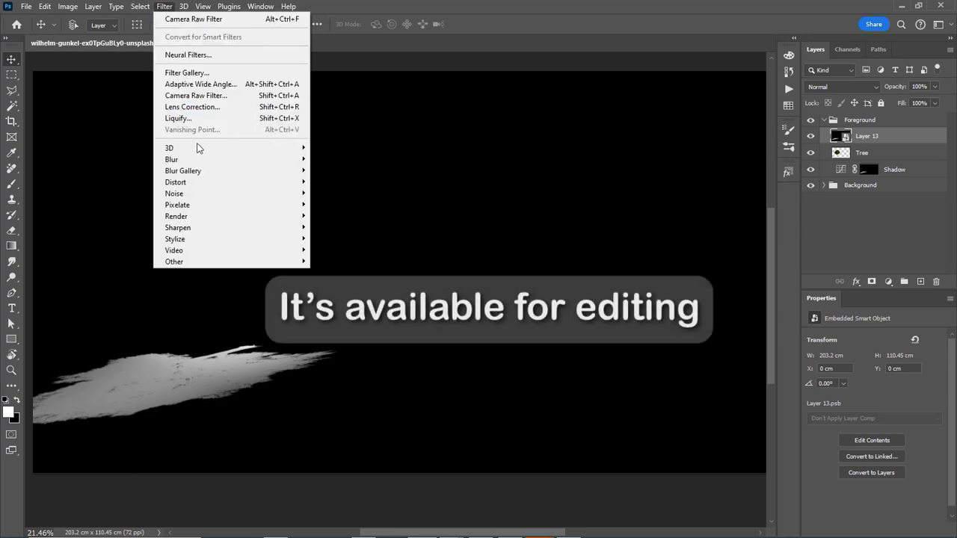
mouse_move(174, 173)
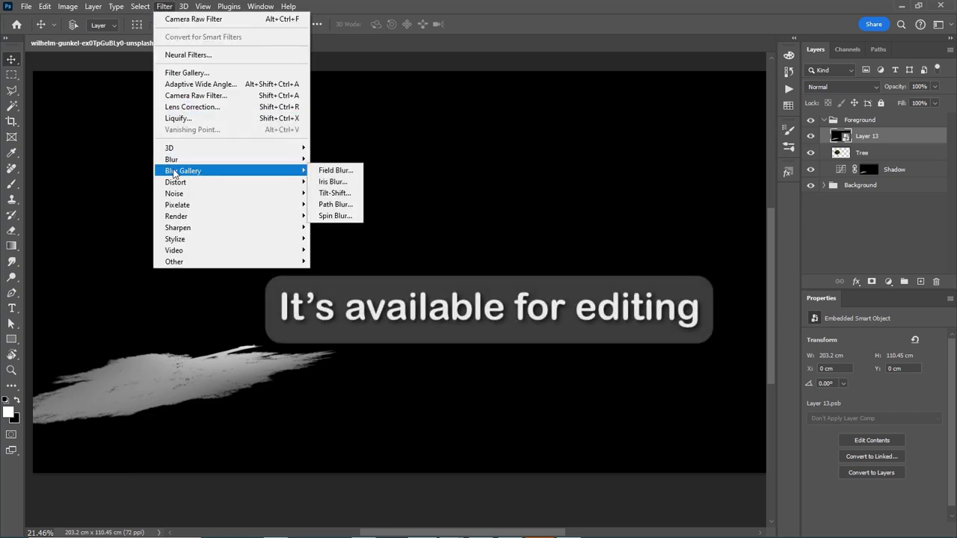
click(334, 182)
drag(549, 334, 487, 310)
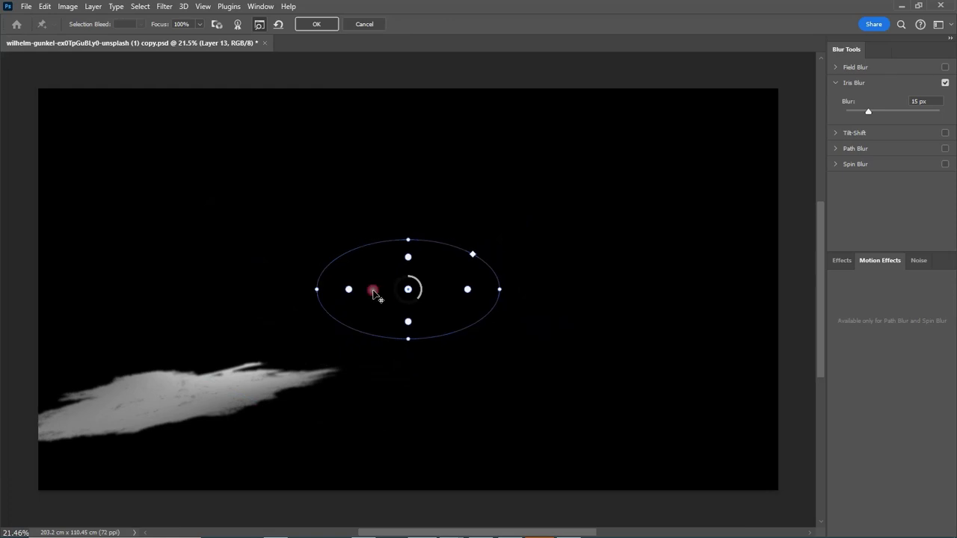
mouse_move(408, 286)
mouse_down()
mouse_move(209, 390)
mouse_move(218, 377)
mouse_up()
drag(315, 373, 423, 372)
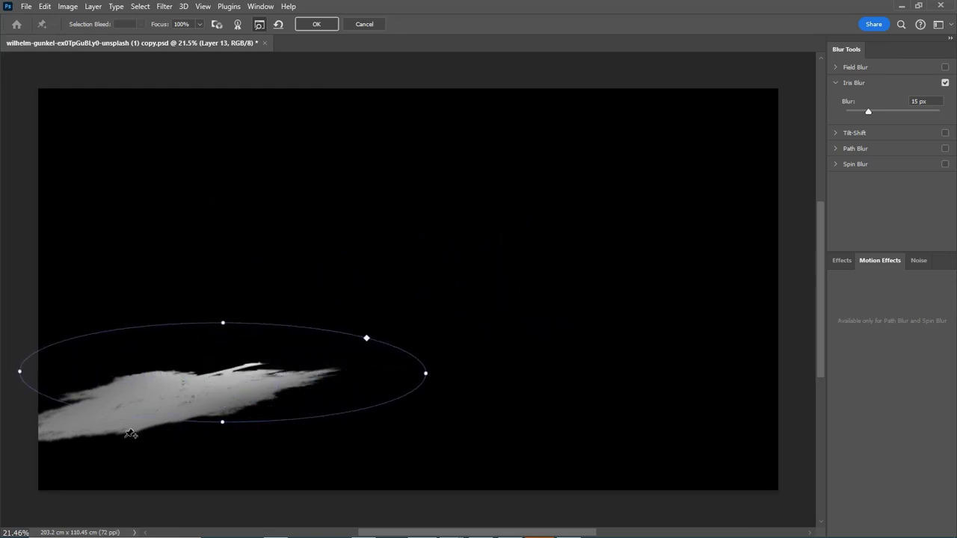
ctrl+click(128, 434)
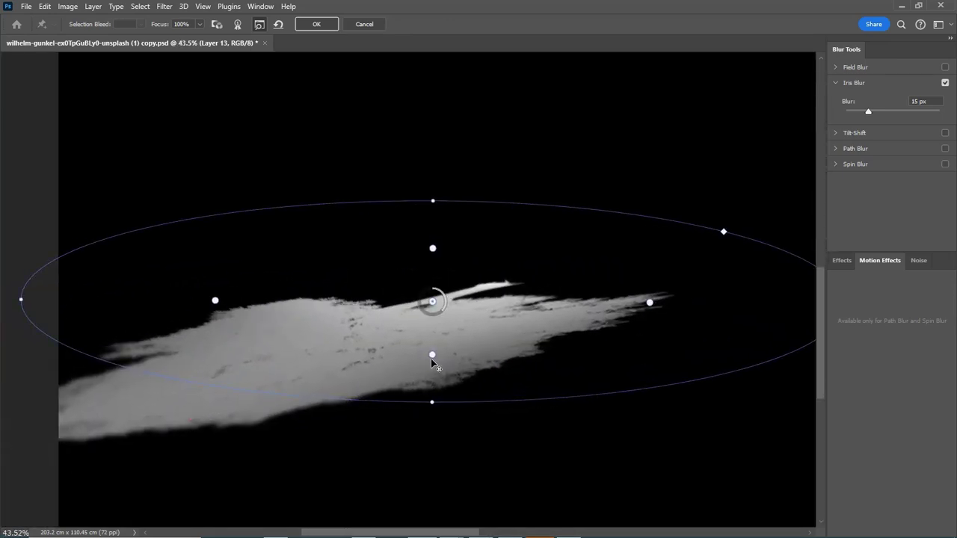
drag(434, 303, 467, 294)
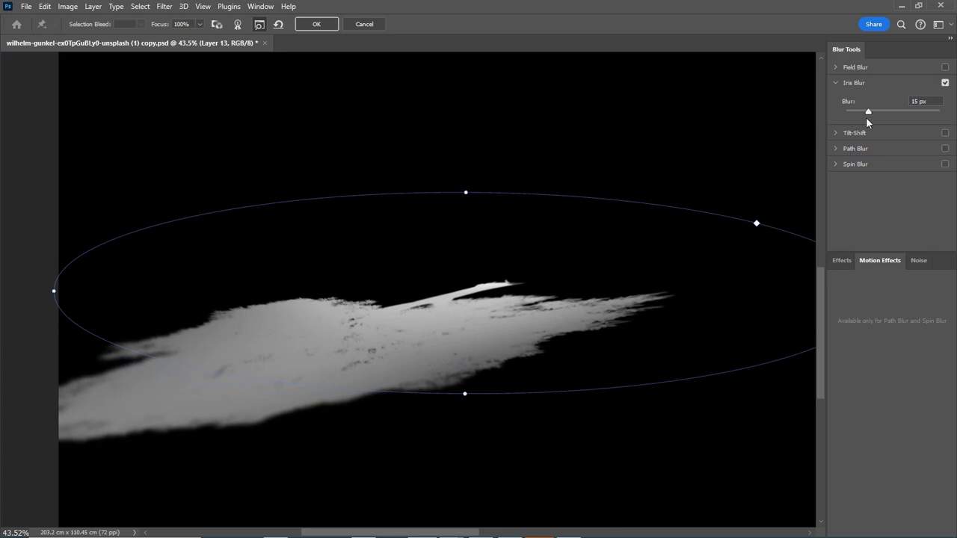
mouse_move(868, 112)
mouse_down()
mouse_move(889, 111)
mouse_move(860, 109)
mouse_move(881, 111)
mouse_up()
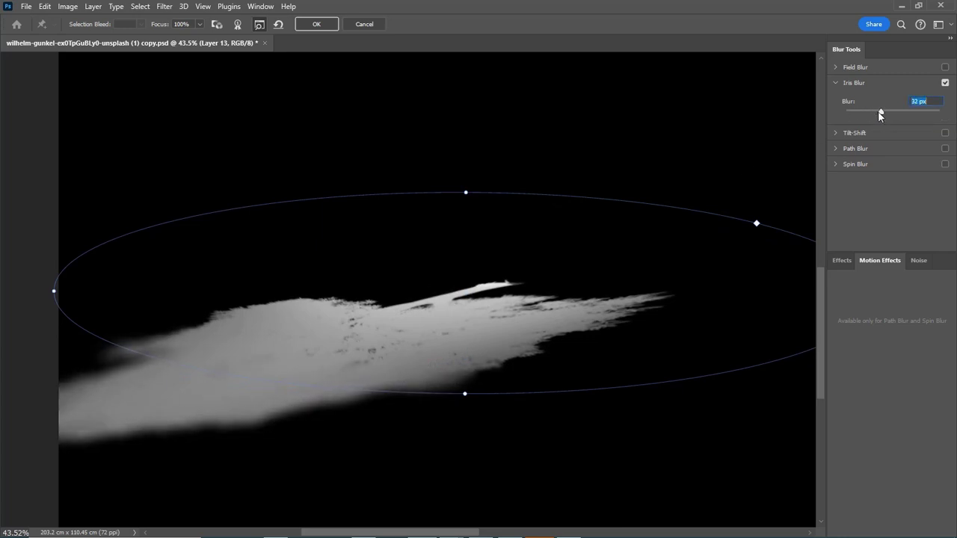
click(318, 27)
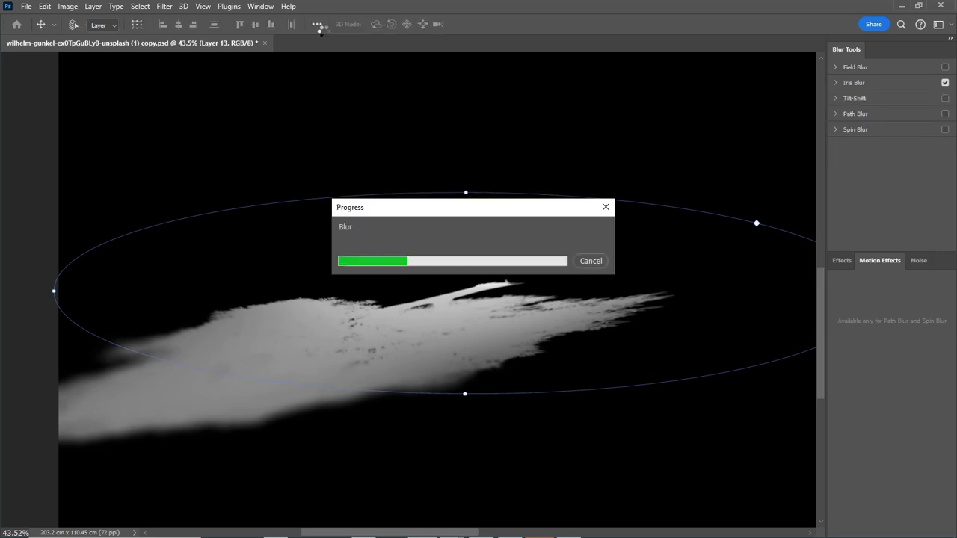
Fit the canvas, select all then deselect, hide Layer 13, and view the Shadow layer's mask.
key(ctrl+0)
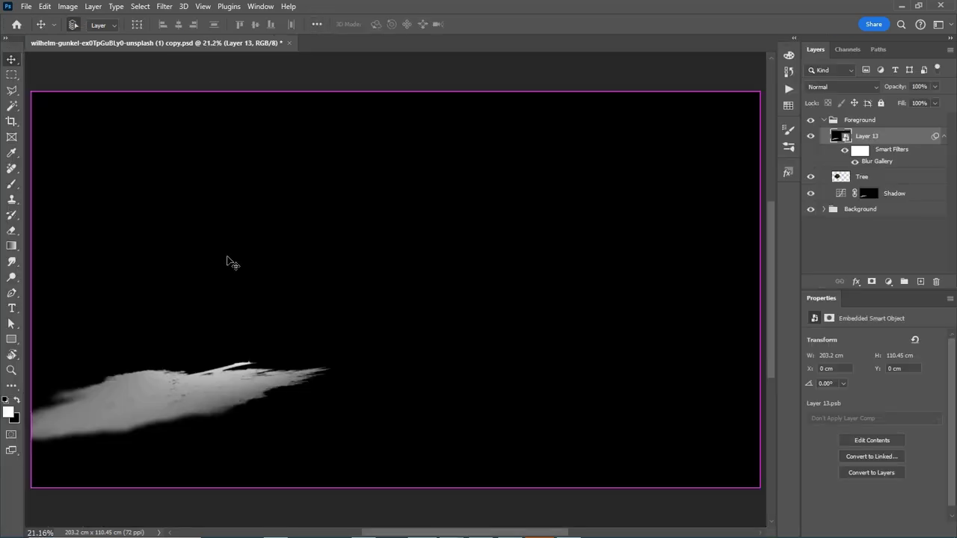
key(ctrl+a)
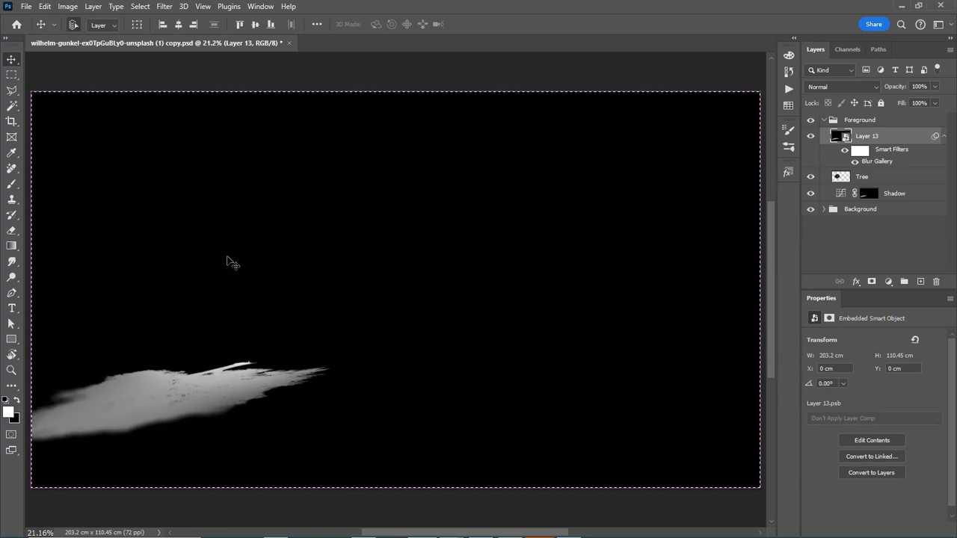
key(ctrl+d)
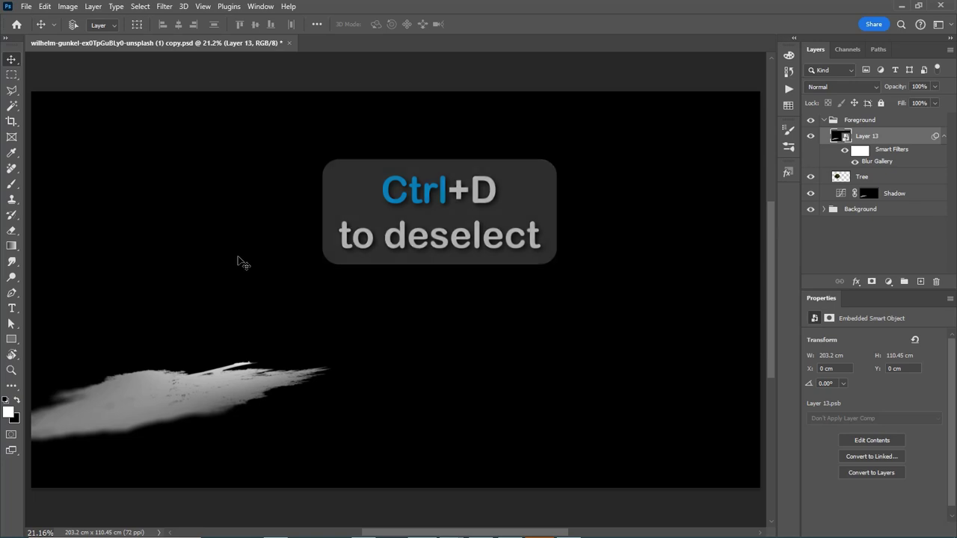
click(811, 137)
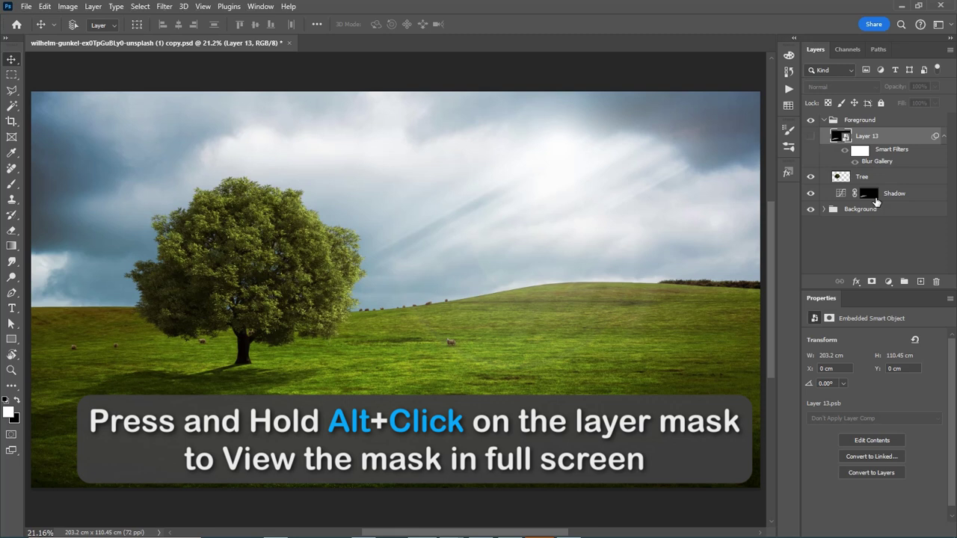
alt+click(869, 196)
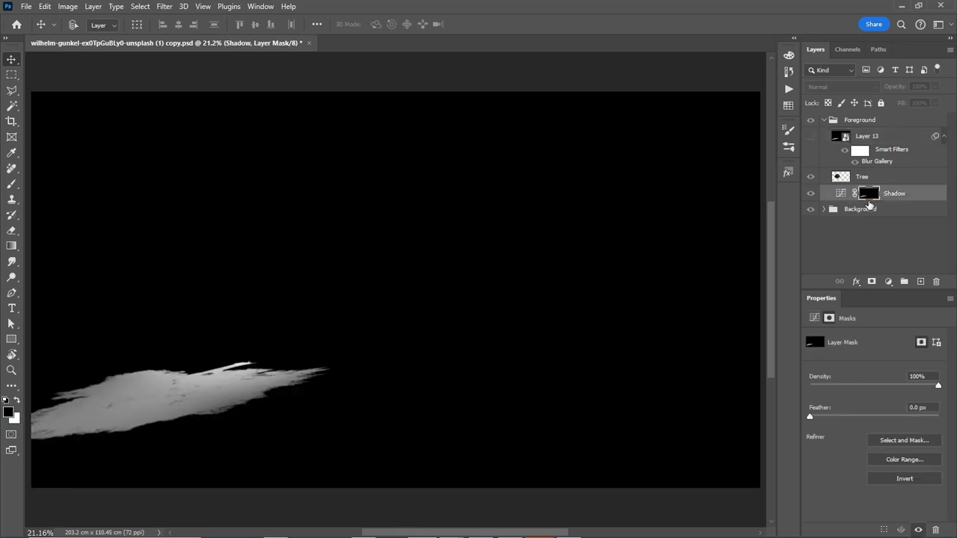